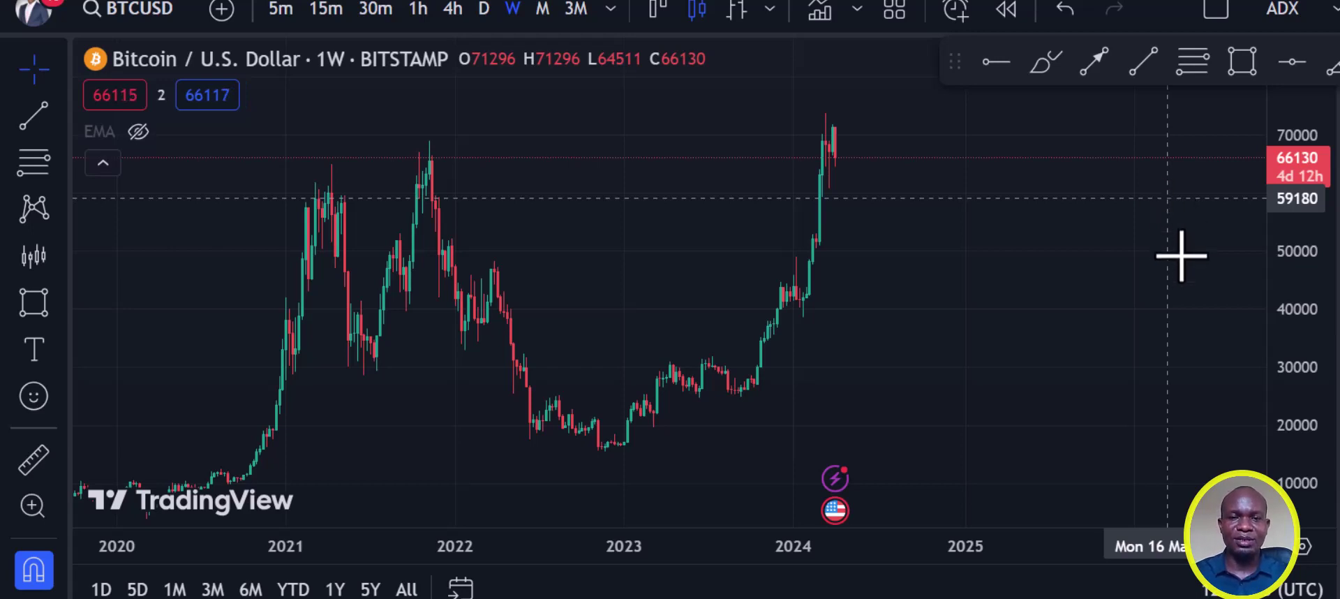
- Sketch freehand over the weekly USDT.D chart the decline from 2023, the rising support line with a projected path and a box around current price, then clear the sketches
scroll(1128, 290, "down", 1)
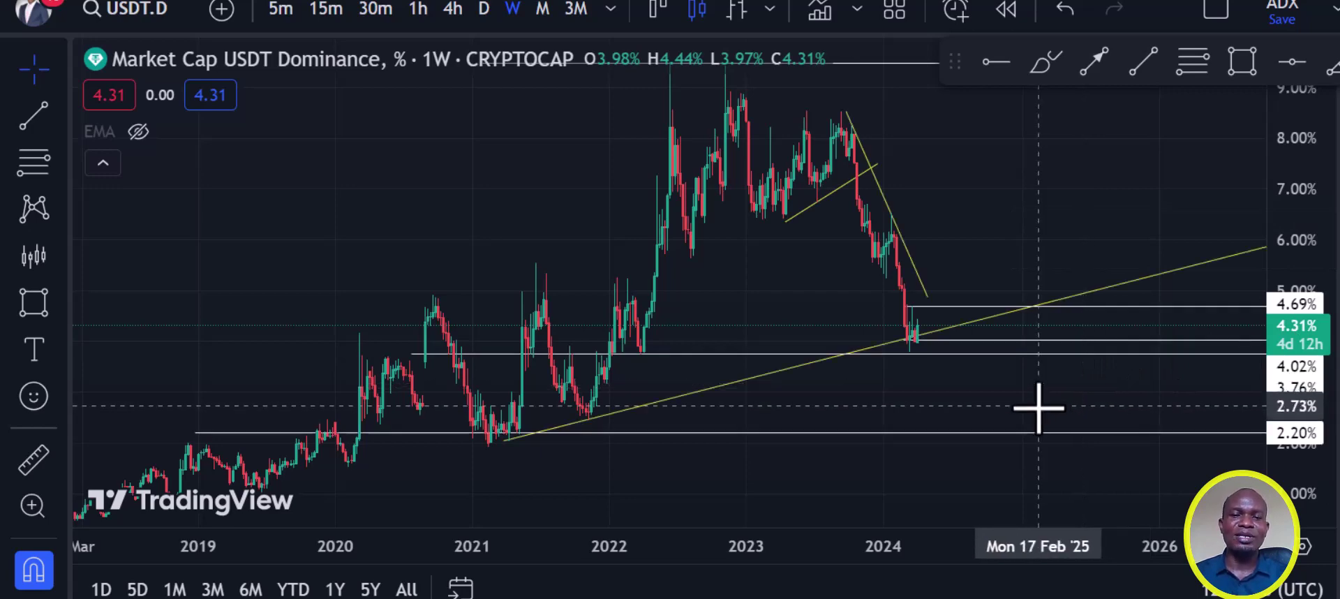
scroll(1039, 408, "down", 2)
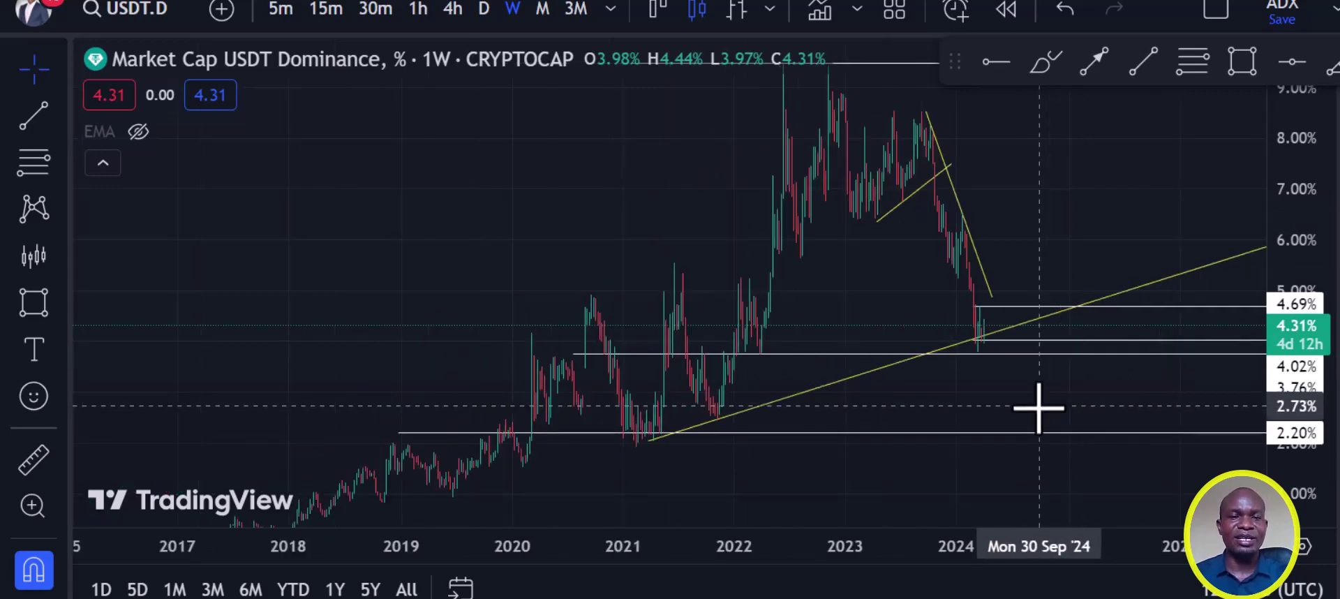
scroll(1039, 408, "up", 2)
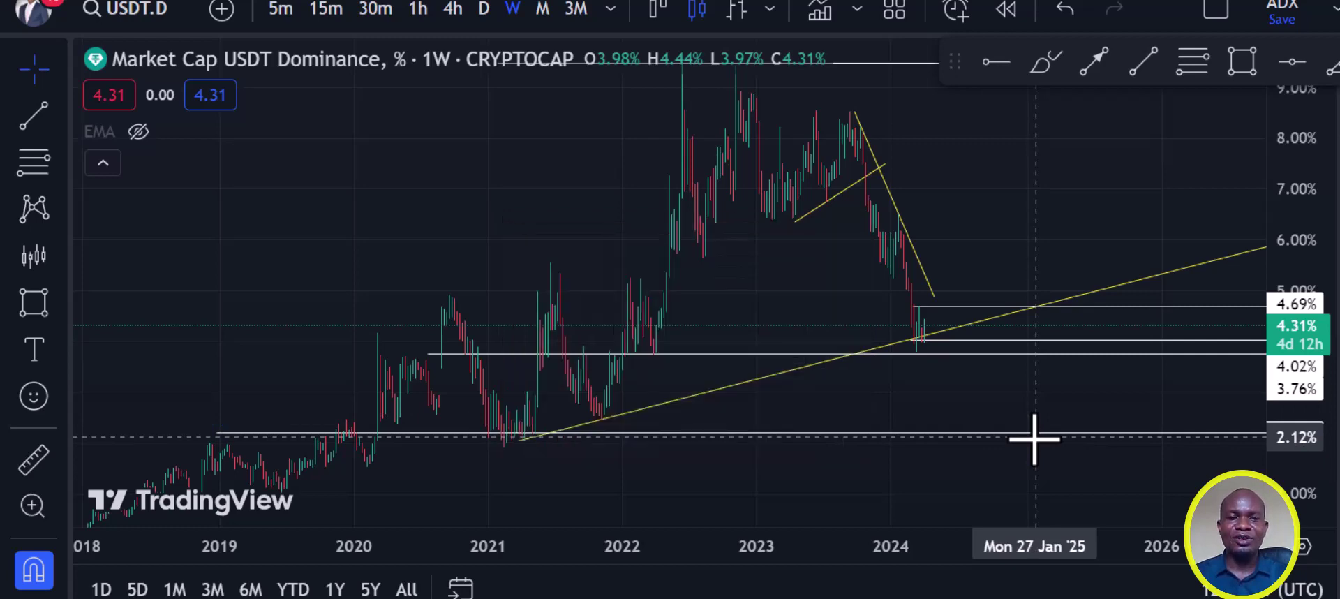
scroll(1034, 438, "up", 1)
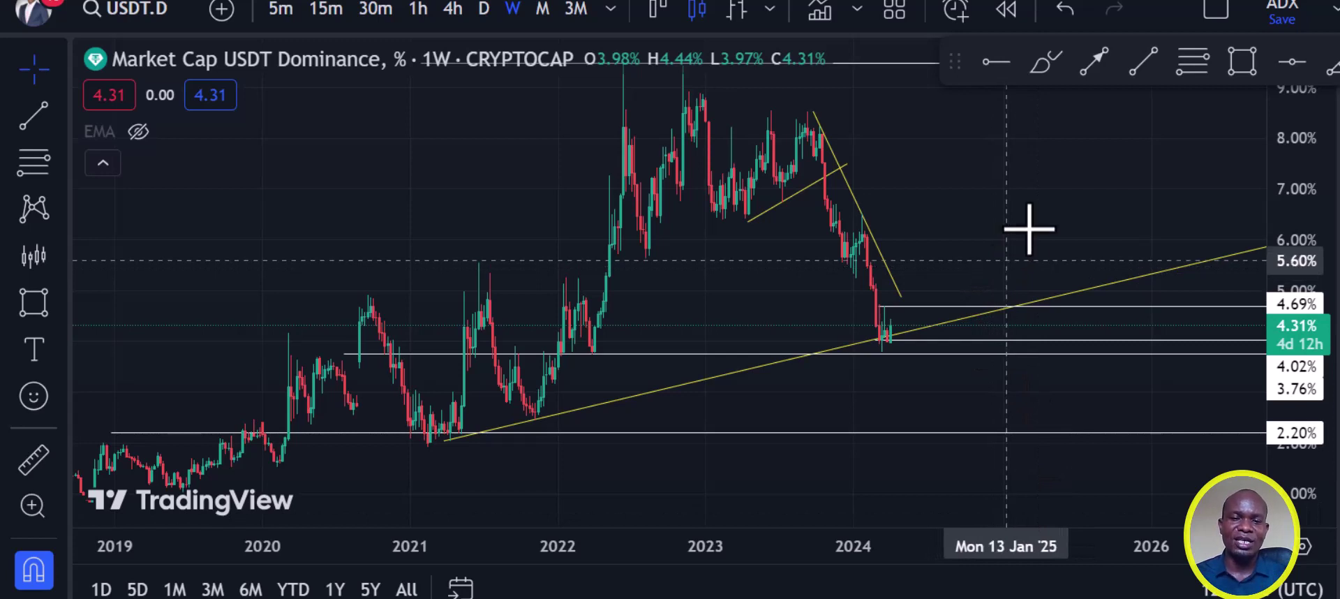
left_click_drag(1035, 267, 1035, 284)
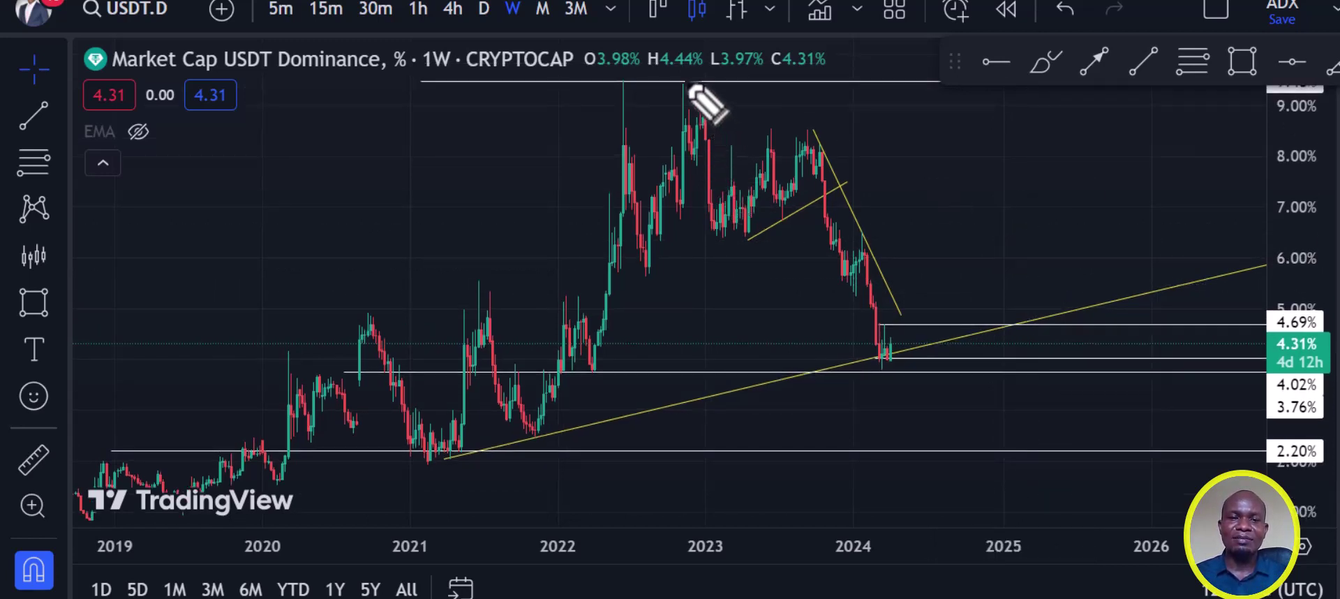
mouse_move(806, 133)
left_mouse_down()
mouse_move(848, 272)
mouse_move(879, 249)
mouse_move(890, 360)
left_mouse_up()
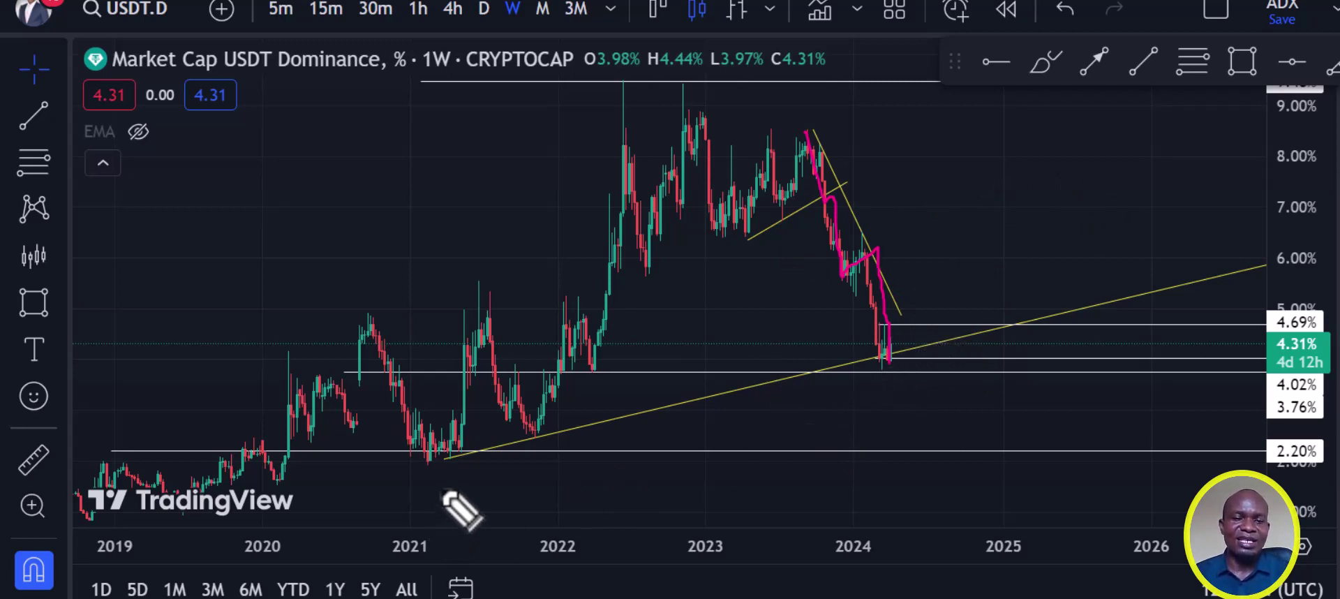
mouse_move(422, 475)
left_mouse_down()
mouse_move(871, 356)
mouse_move(917, 330)
mouse_move(884, 359)
mouse_move(976, 231)
mouse_move(1021, 436)
left_mouse_up()
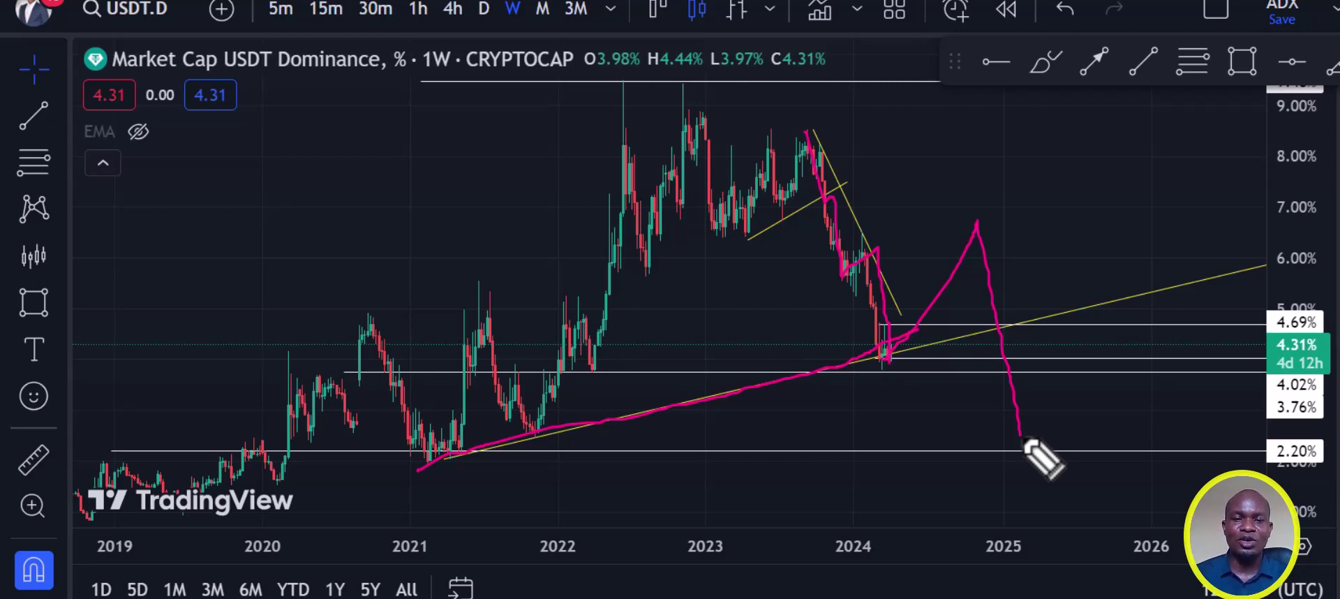
mouse_move(872, 342)
left_mouse_down()
mouse_move(924, 345)
mouse_move(921, 367)
mouse_move(869, 375)
mouse_move(876, 340)
mouse_move(904, 361)
left_mouse_up()
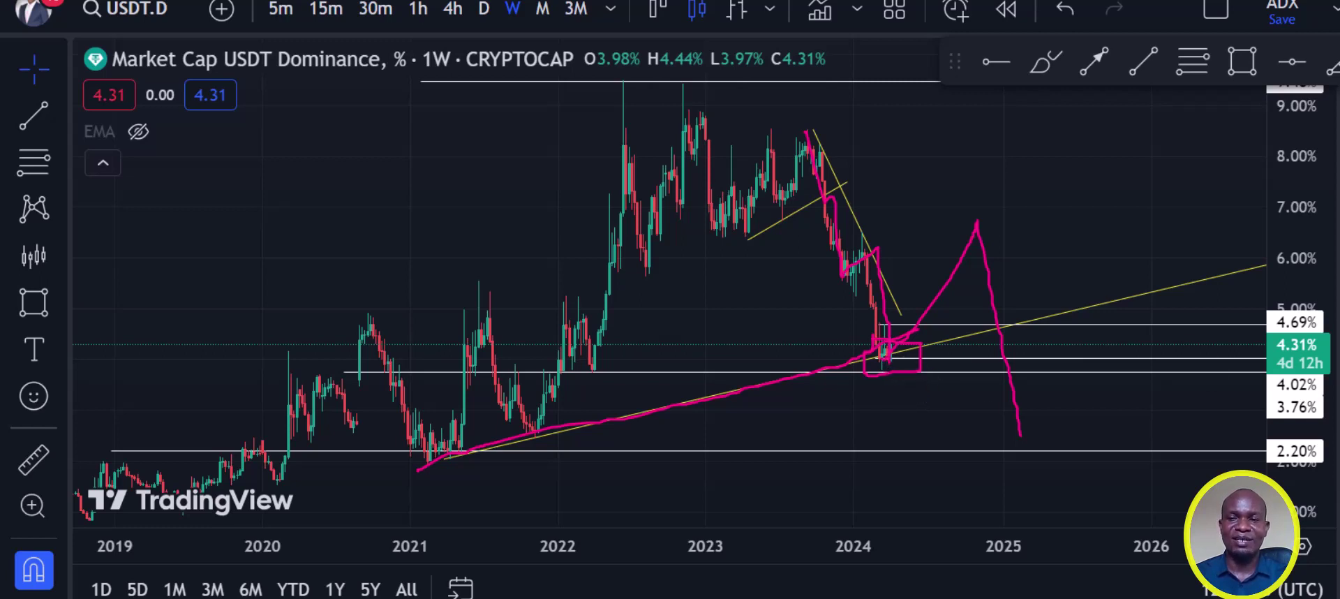
key("Escape")
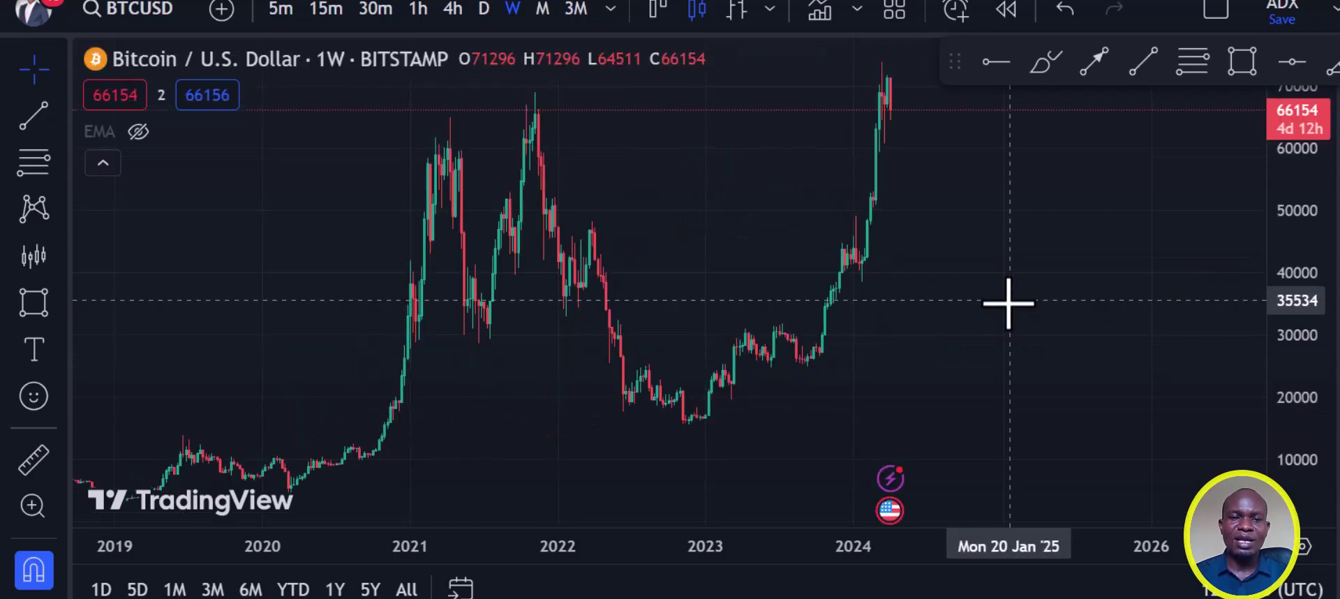
- Draw a rising trend line on the weekly BTCUSD chart from about 3296 in February 2020, under the late-2022 low, to about 24017 in December 2024
scroll(1008, 303, "down", 4)
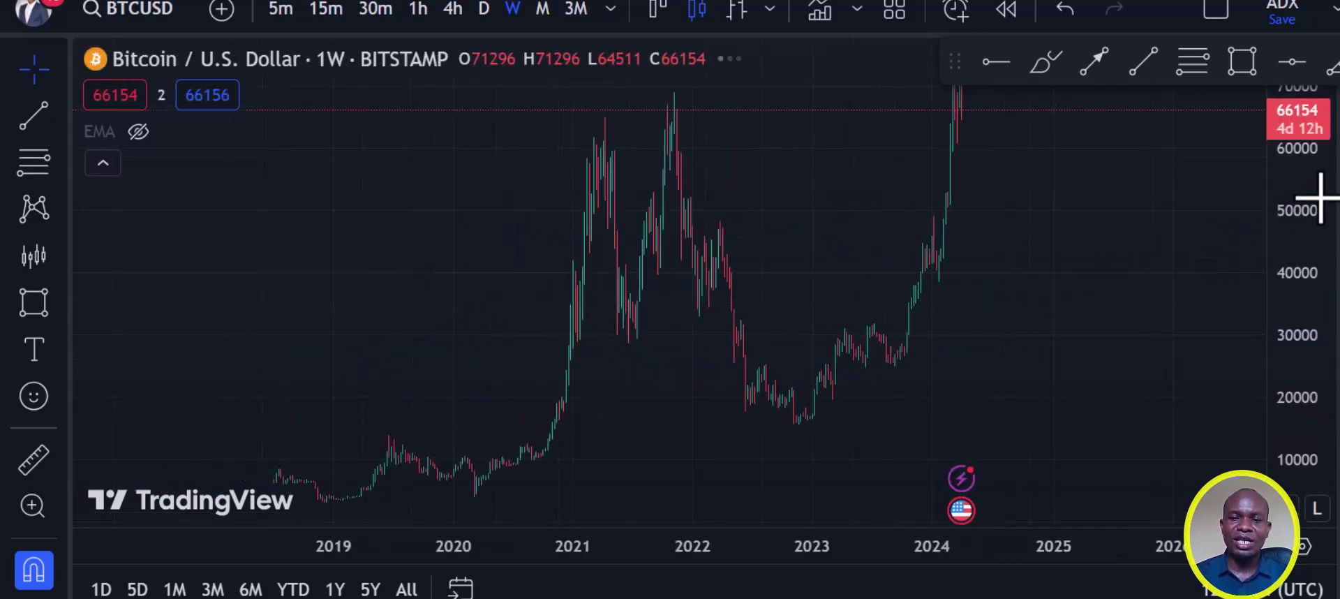
left_click_drag(1309, 221, 1293, 332)
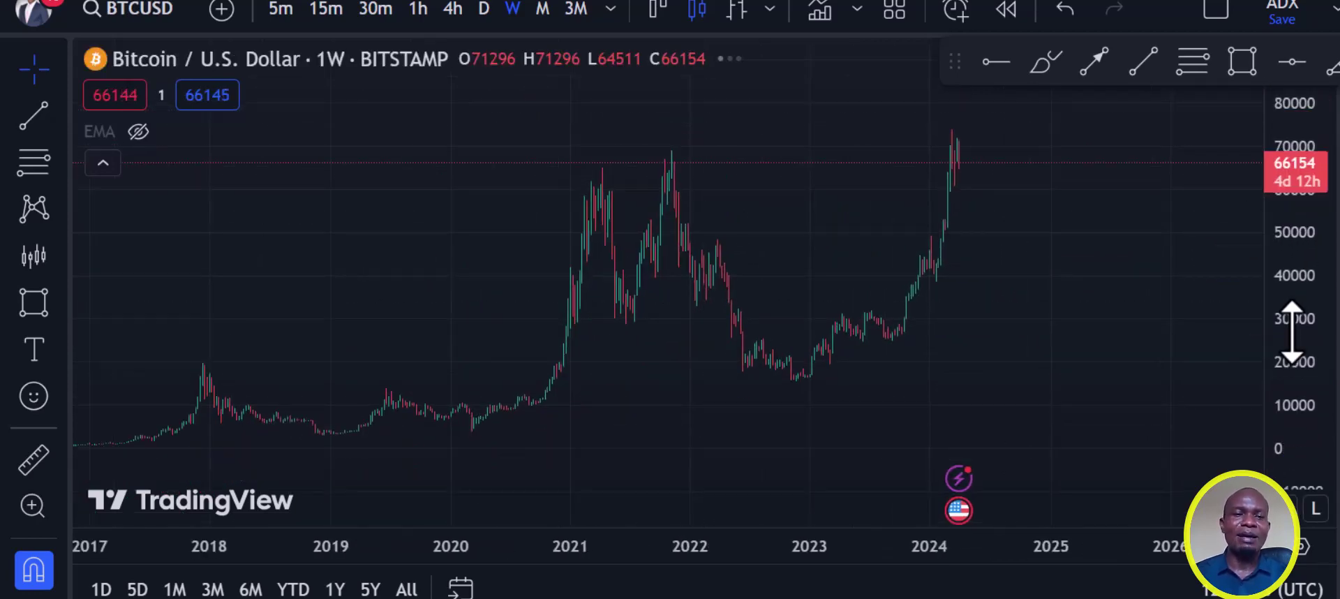
left_click(1142, 63)
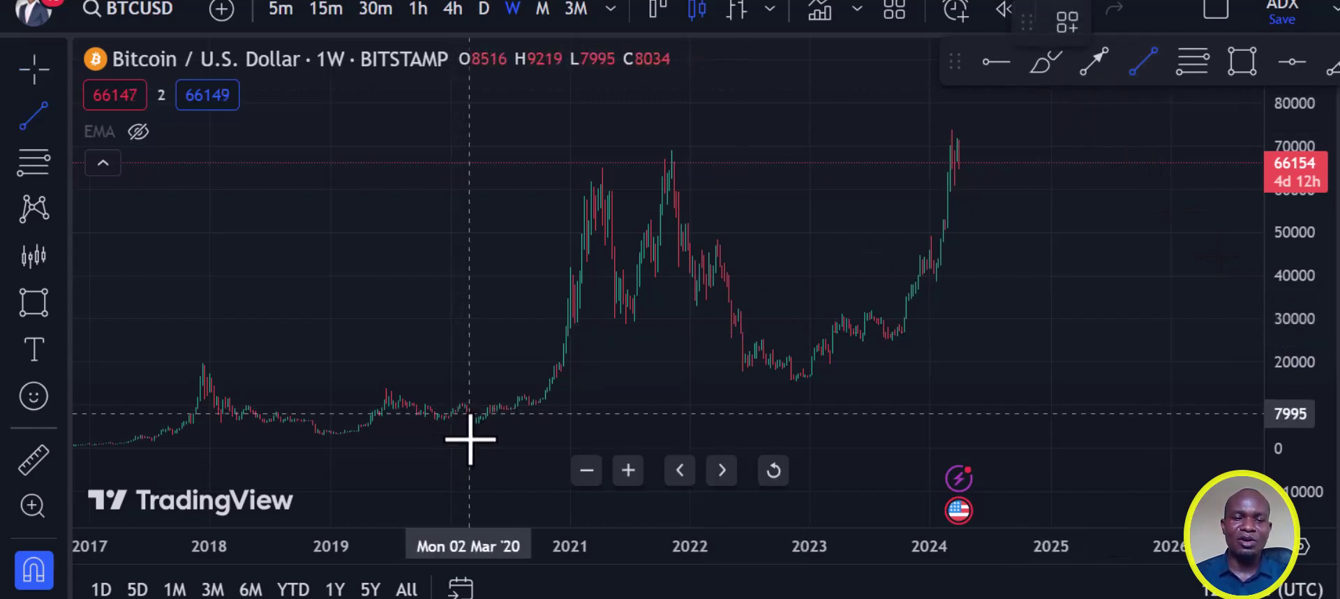
left_click(493, 426)
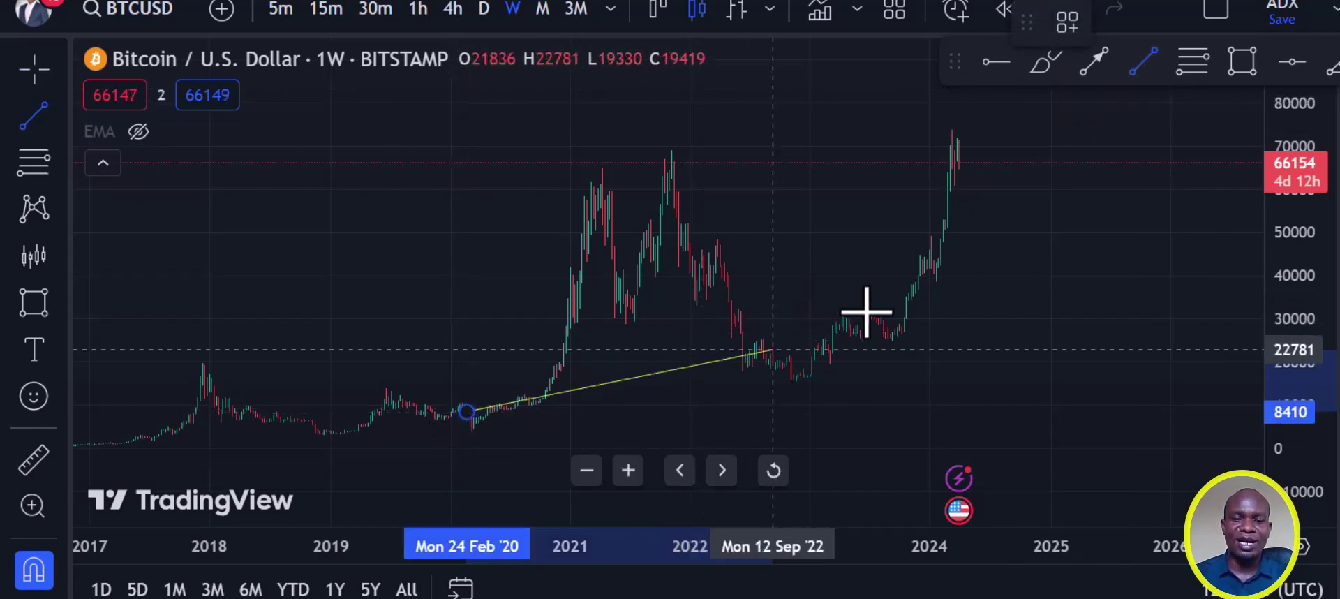
left_click(987, 273)
left_click_drag(883, 326, 864, 323)
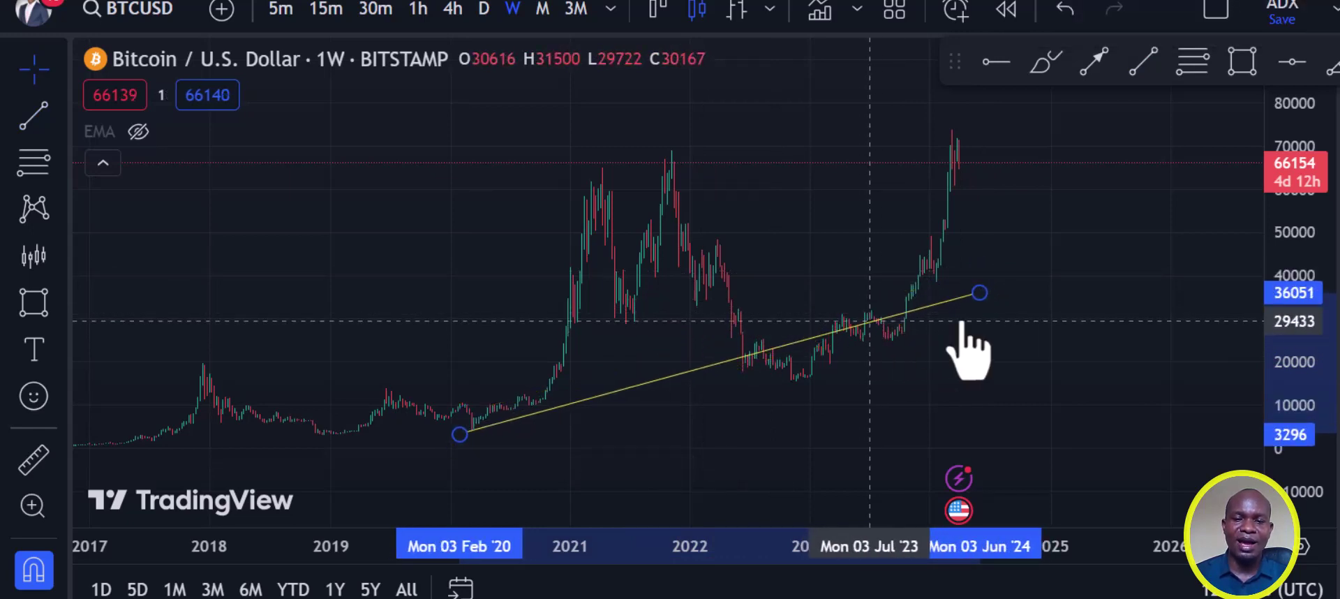
left_click_drag(975, 301, 1041, 348)
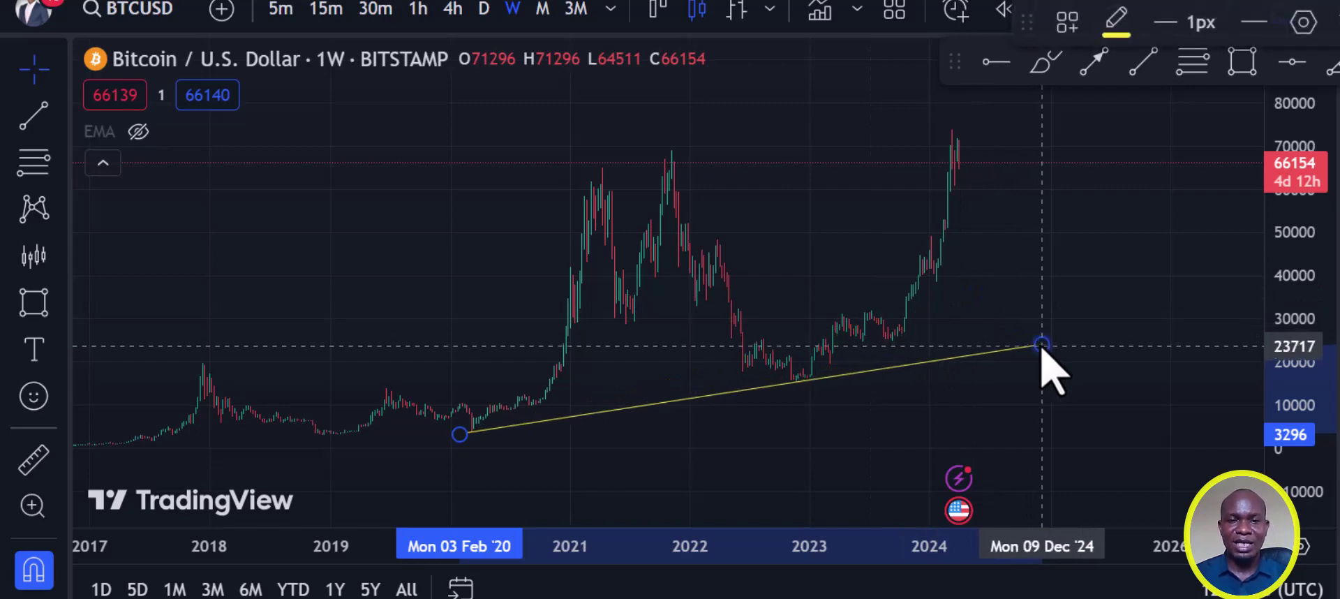
scroll(1044, 336, "up", 3)
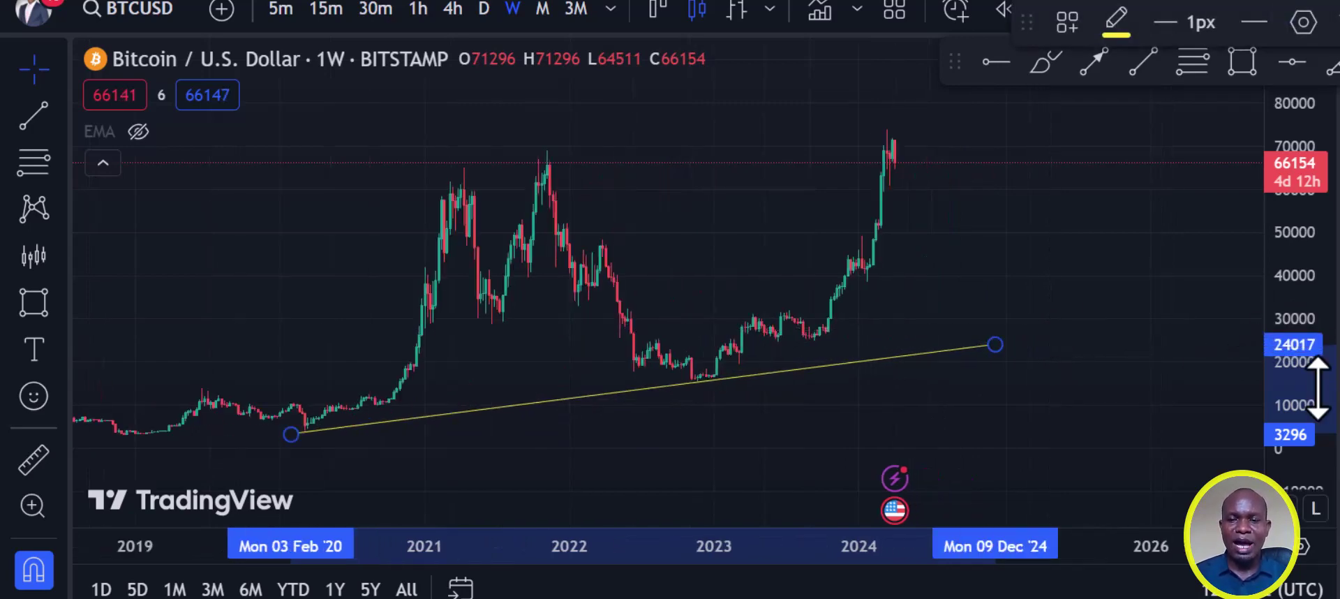
left_click_drag(1318, 377, 1317, 335)
left_click(1048, 271)
- Place a horizontal ray at about 66021 starting near the spring 2021 peak and extending through the current price
left_click_drag(1068, 294, 1096, 323)
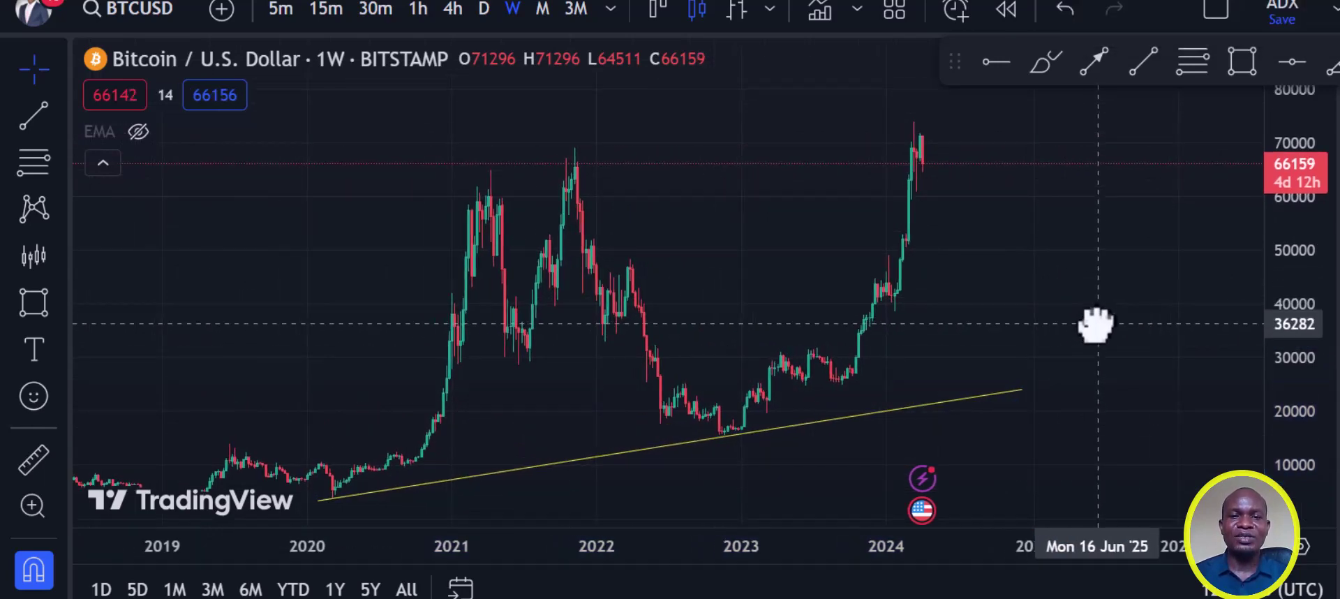
left_click(994, 63)
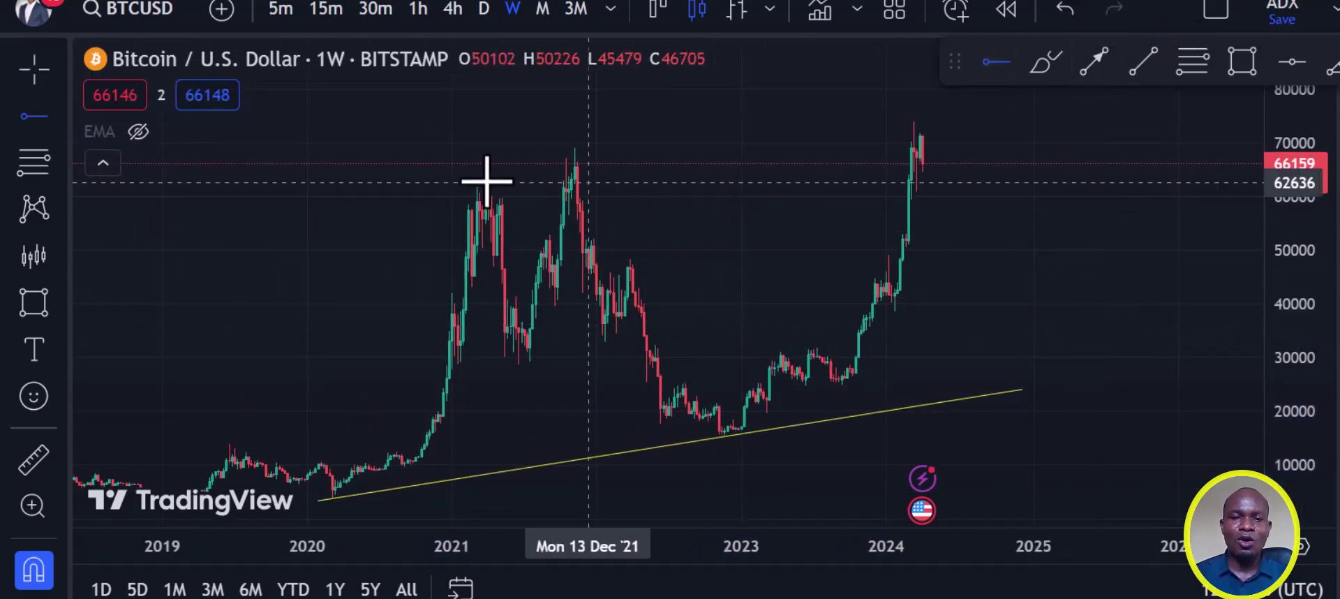
left_click(518, 160)
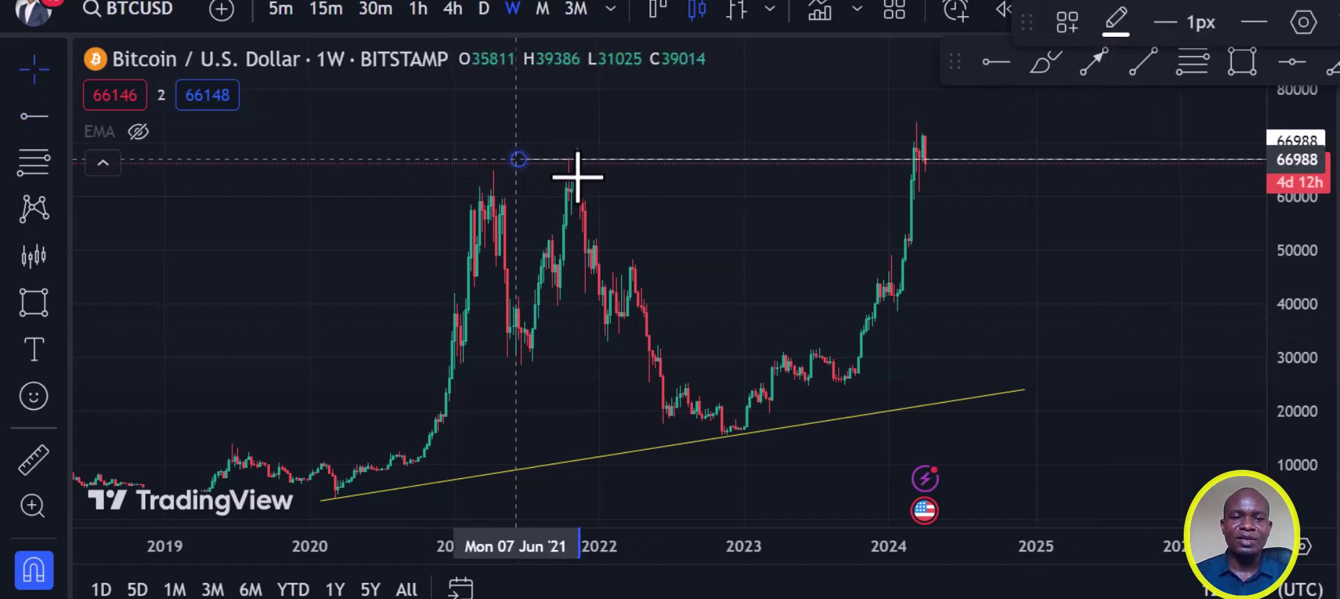
left_click_drag(602, 164, 589, 164)
left_click(710, 263)
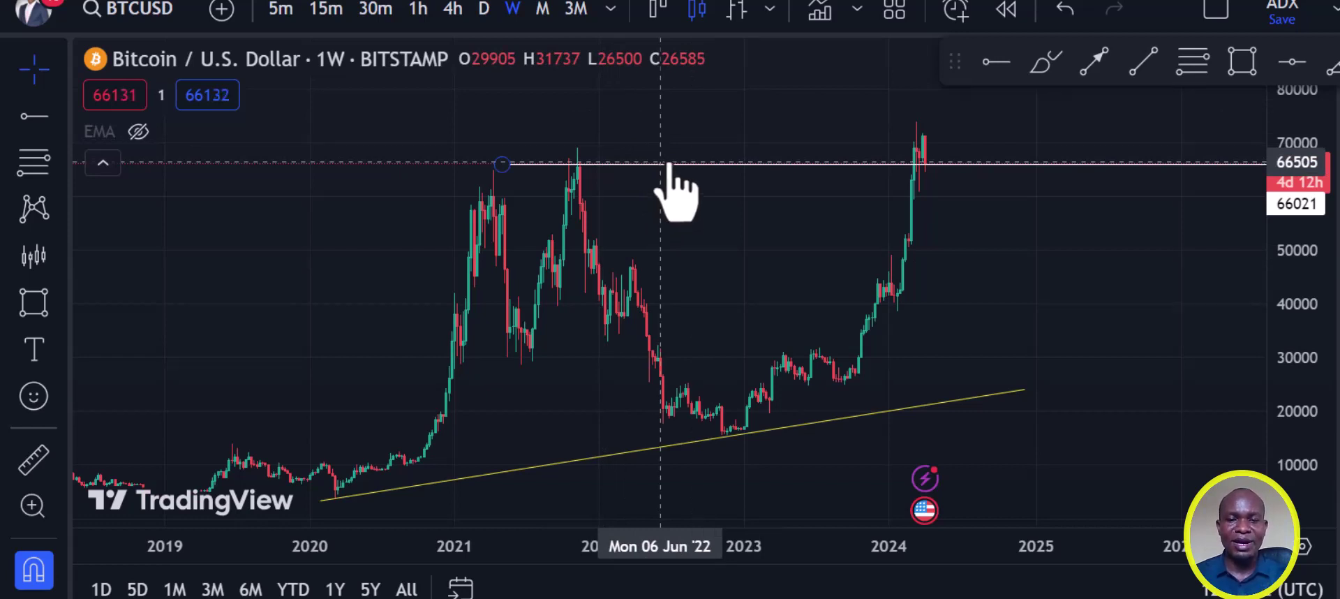
- Switch the BTCUSD chart to the daily timeframe and frame the rally from October to April
left_click(492, 19)
left_click_drag(1290, 384, 1244, 290)
scroll(1162, 302, "up", 2)
scroll(1162, 302, "up", 2)
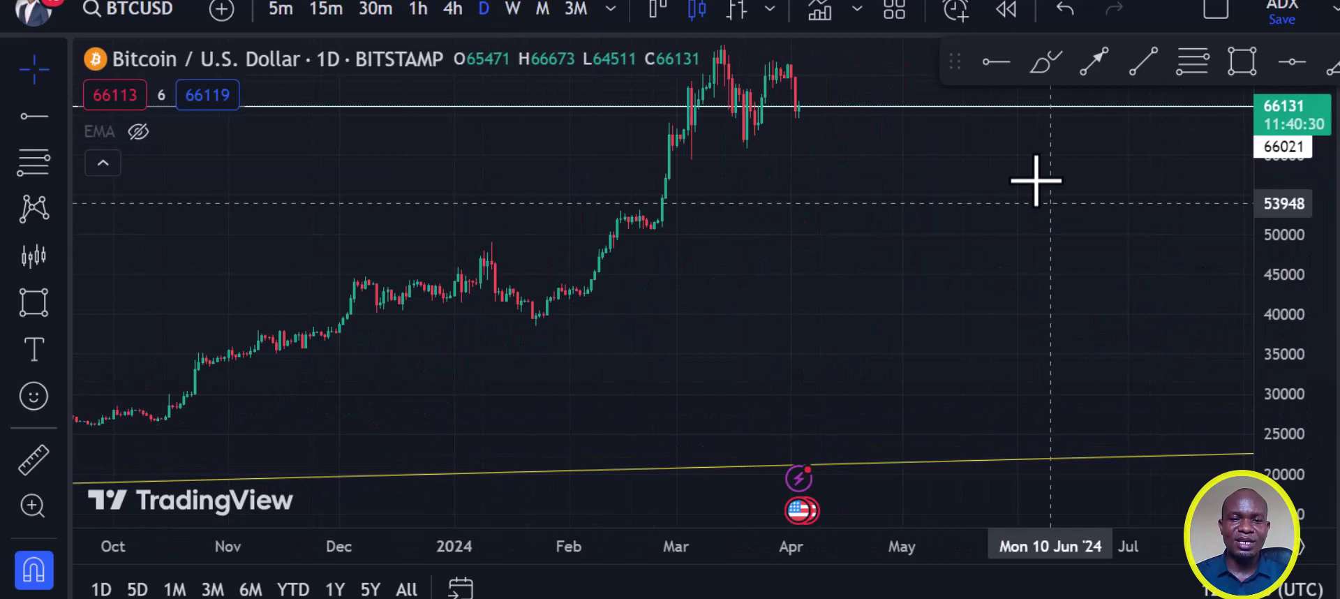
left_click_drag(1009, 307, 1002, 366)
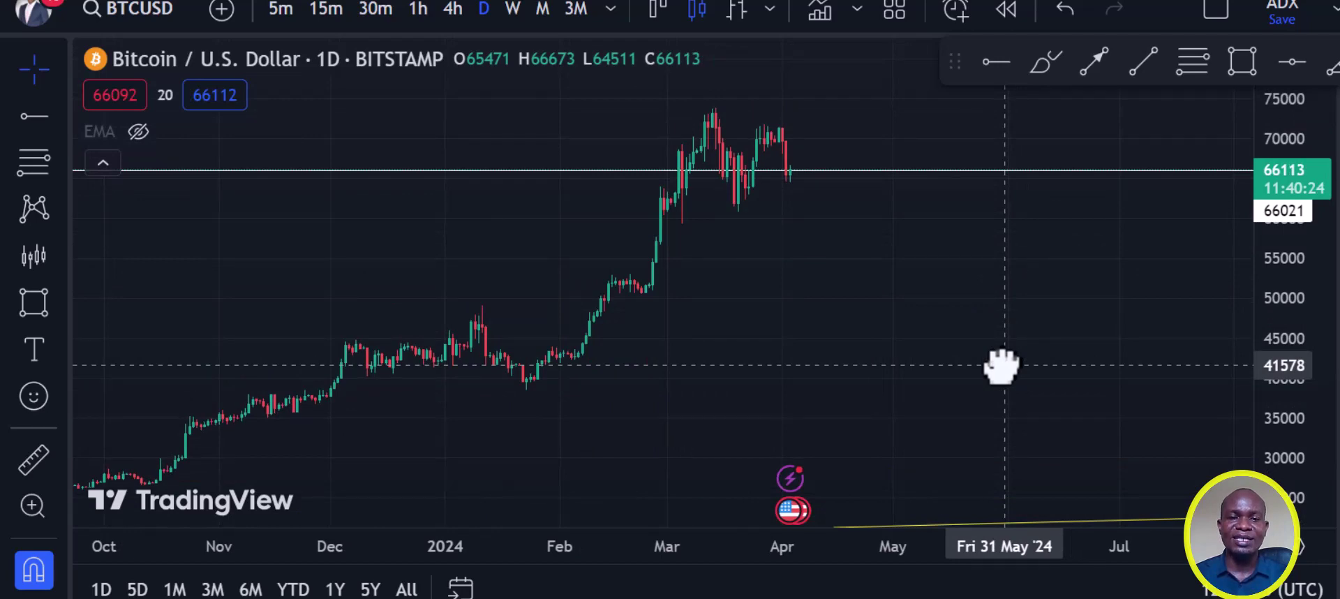
- Draw a steep rising trend line on the daily chart from about 51000 in late February to about 70000 in mid-March
left_click(1142, 76)
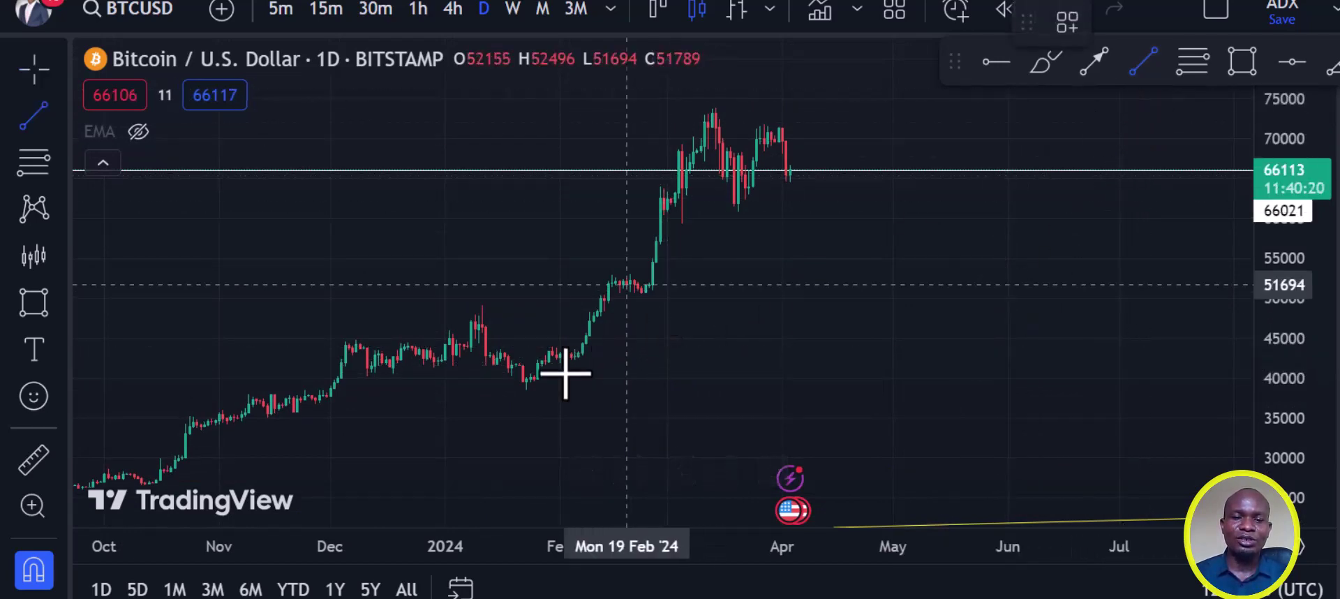
left_click(533, 411)
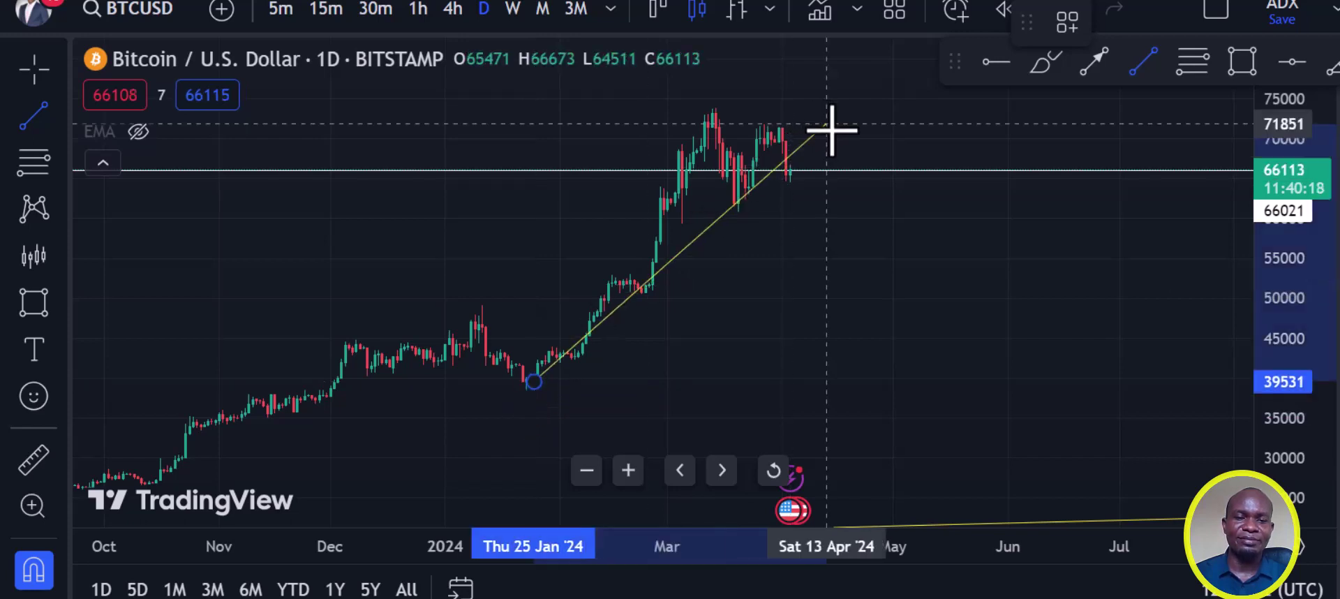
left_click(872, 123)
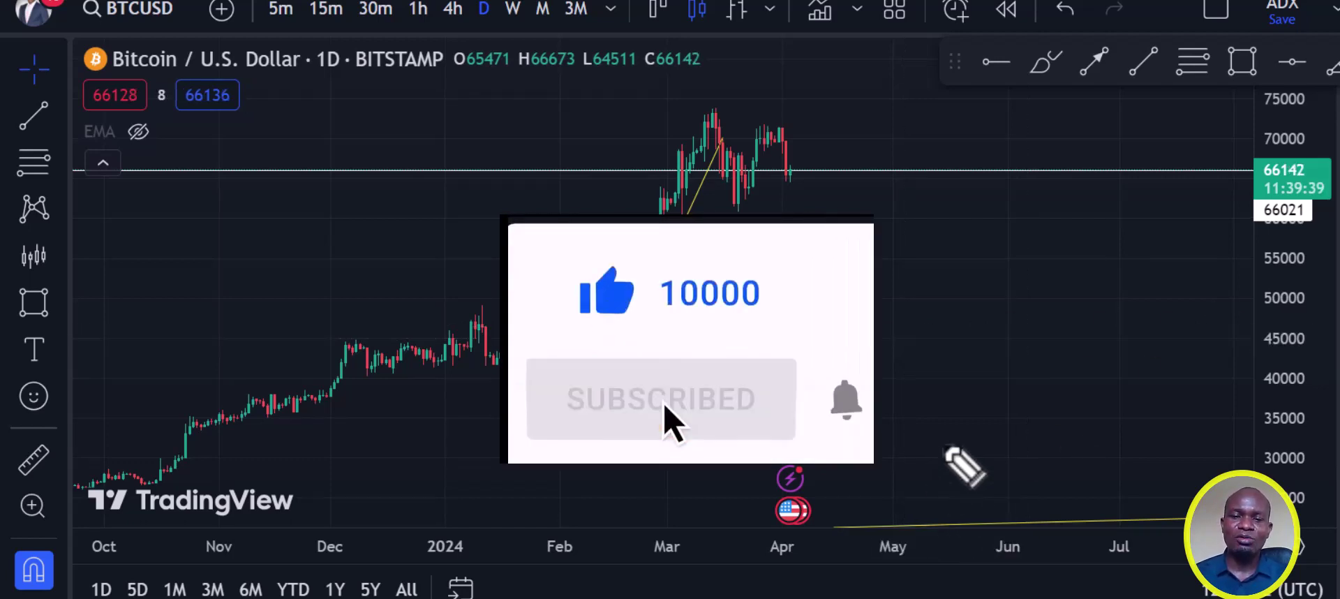
- Sketch freehand an example rising zigzag price path beside the candles and a support line beneath its upper swings
mouse_move(951, 437)
left_mouse_down()
mouse_move(1023, 270)
mouse_move(1004, 150)
mouse_move(1099, 104)
mouse_move(1115, 148)
mouse_move(1102, 110)
mouse_move(1136, 157)
mouse_move(1166, 39)
left_mouse_up()
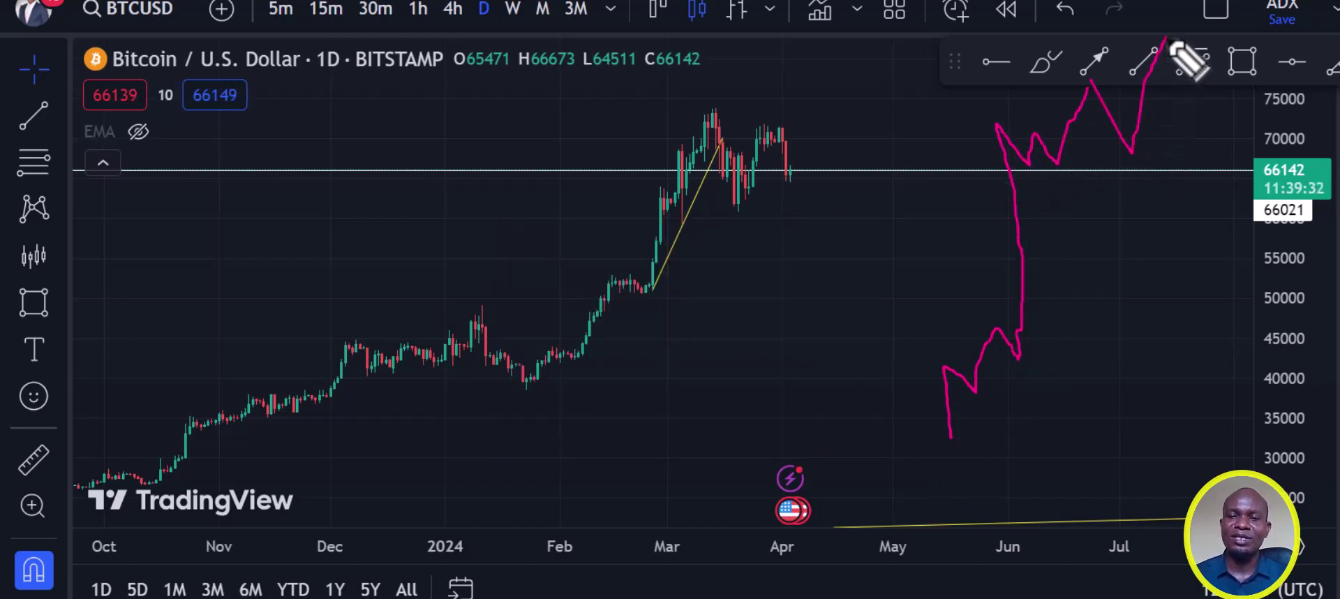
left_click_drag(1012, 169, 1238, 120)
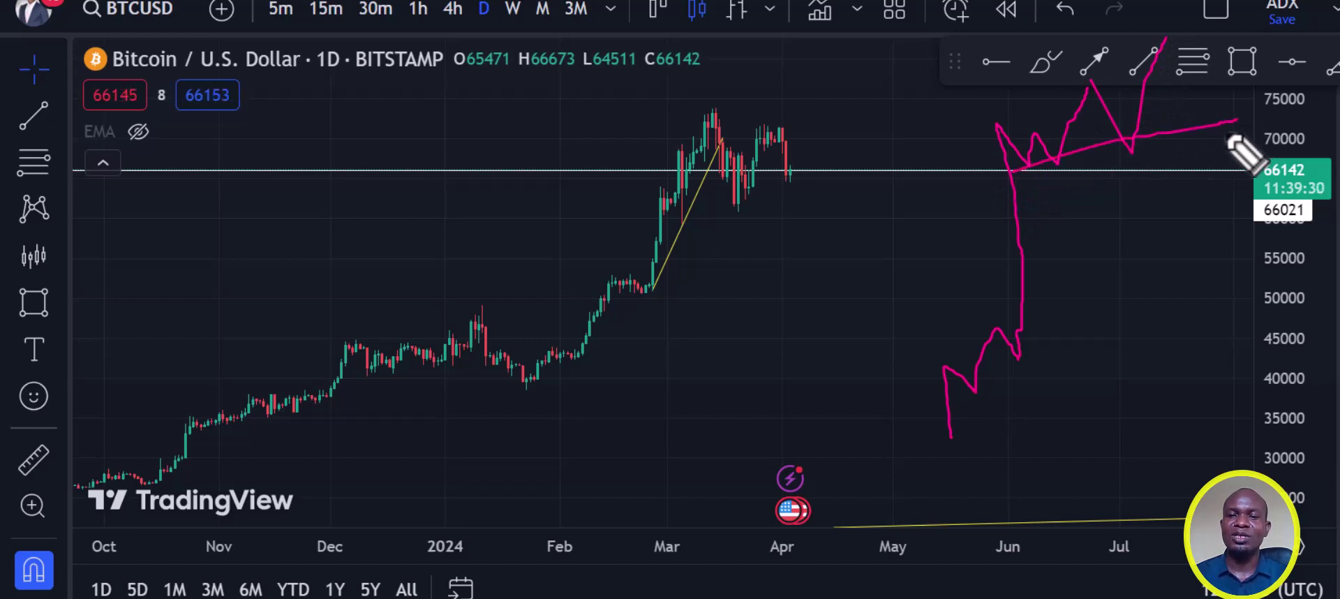
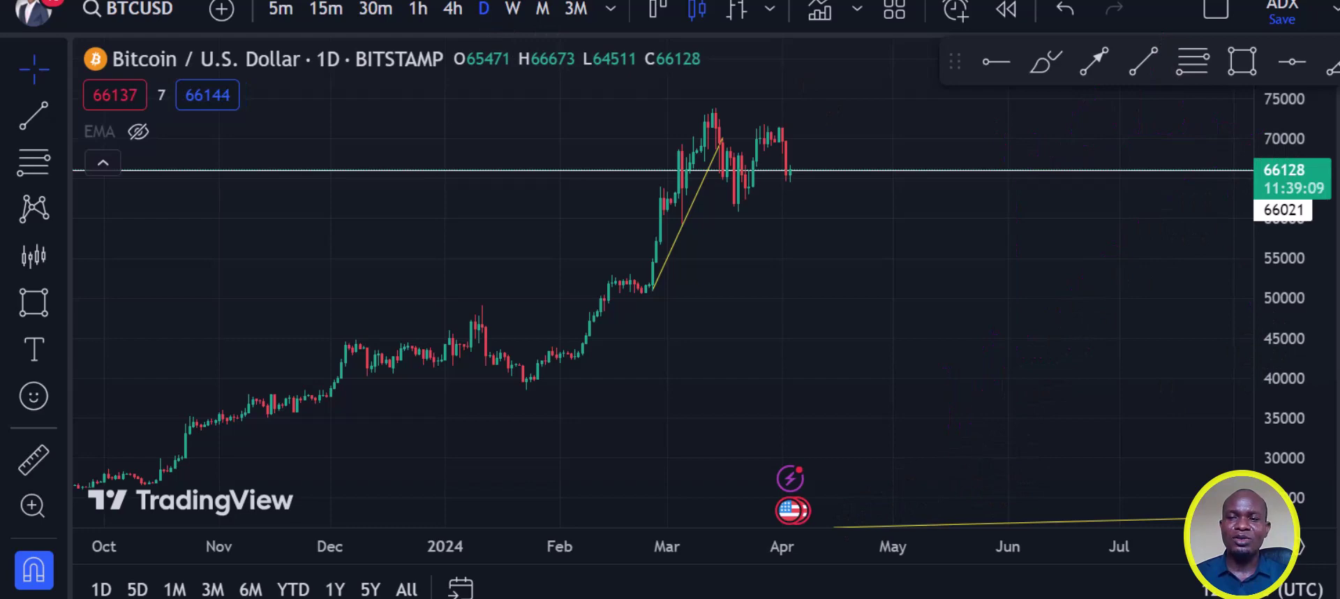
- Switch the BTCUSD chart to the 4-hour timeframe and stretch the price scale around the March to April swings
type("4h")
key("Return")
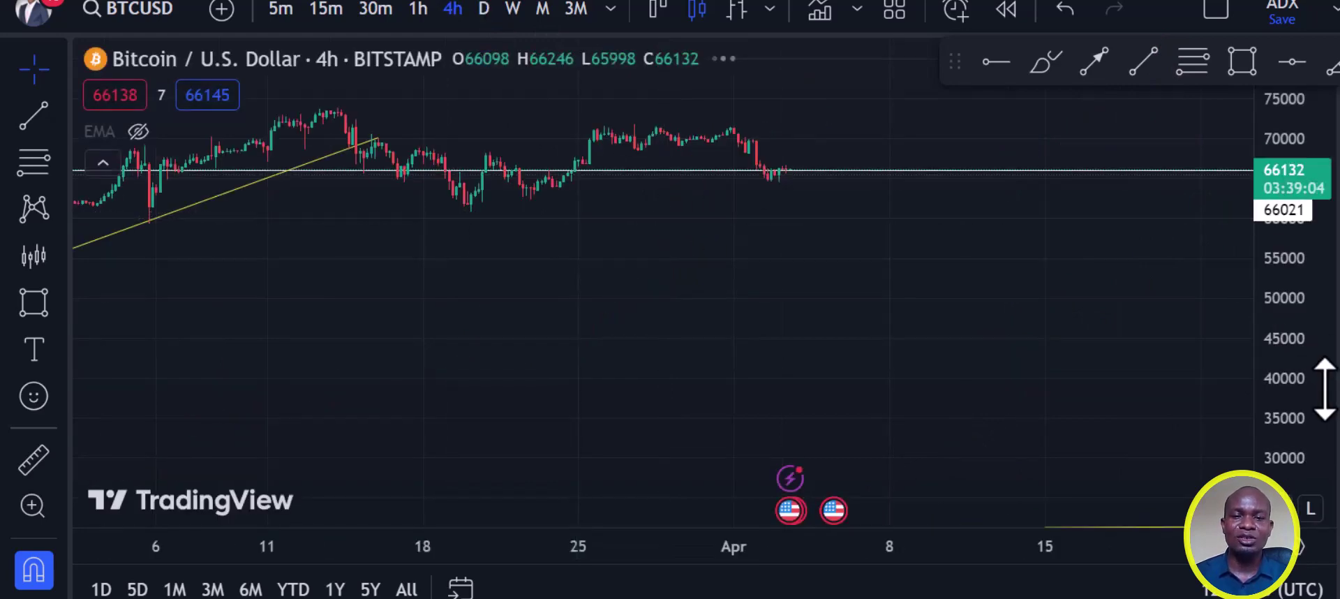
left_click_drag(1292, 418, 1305, 150)
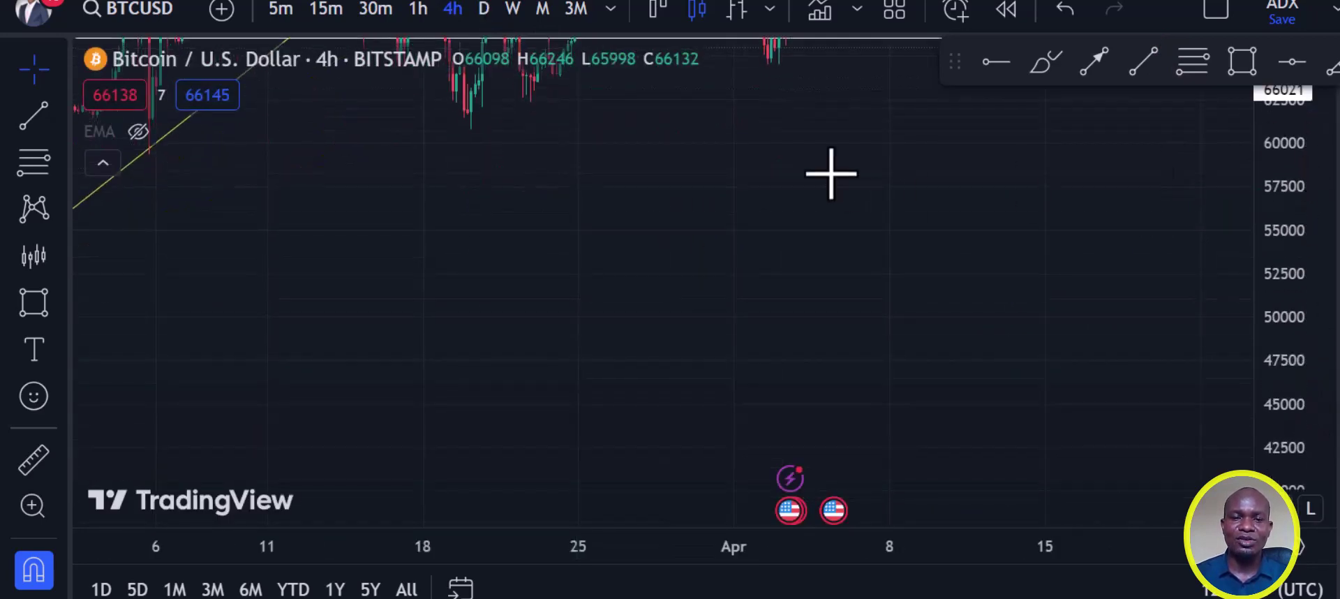
left_click_drag(861, 303, 938, 552)
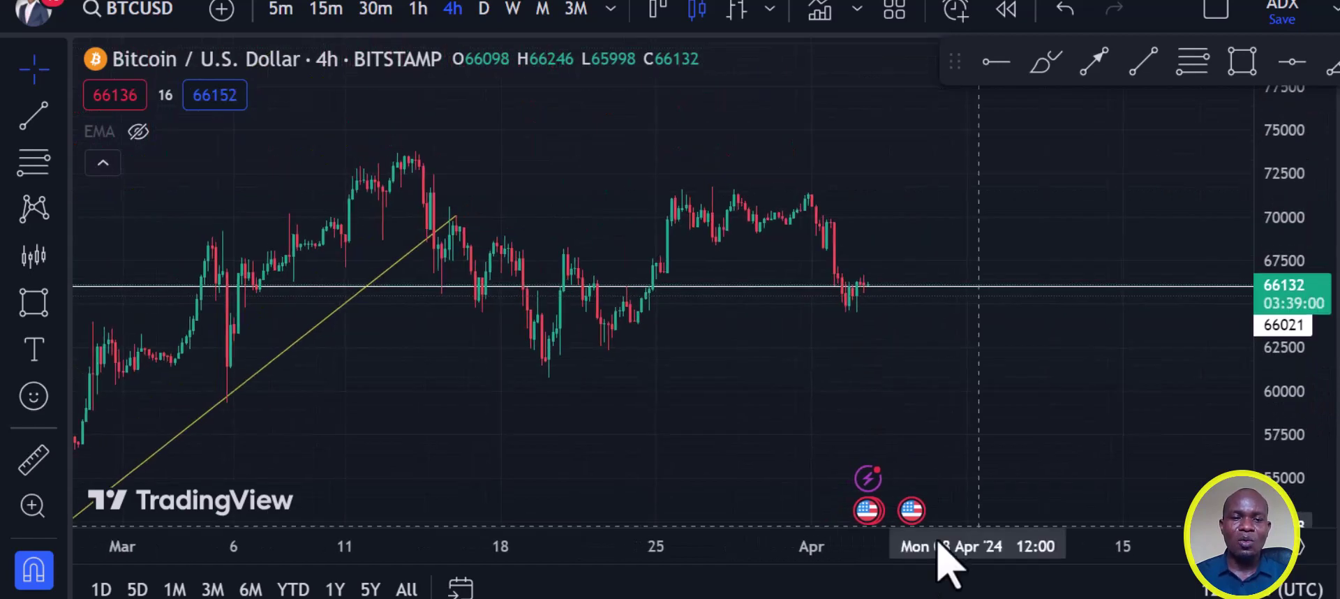
scroll(941, 545, "down", 2)
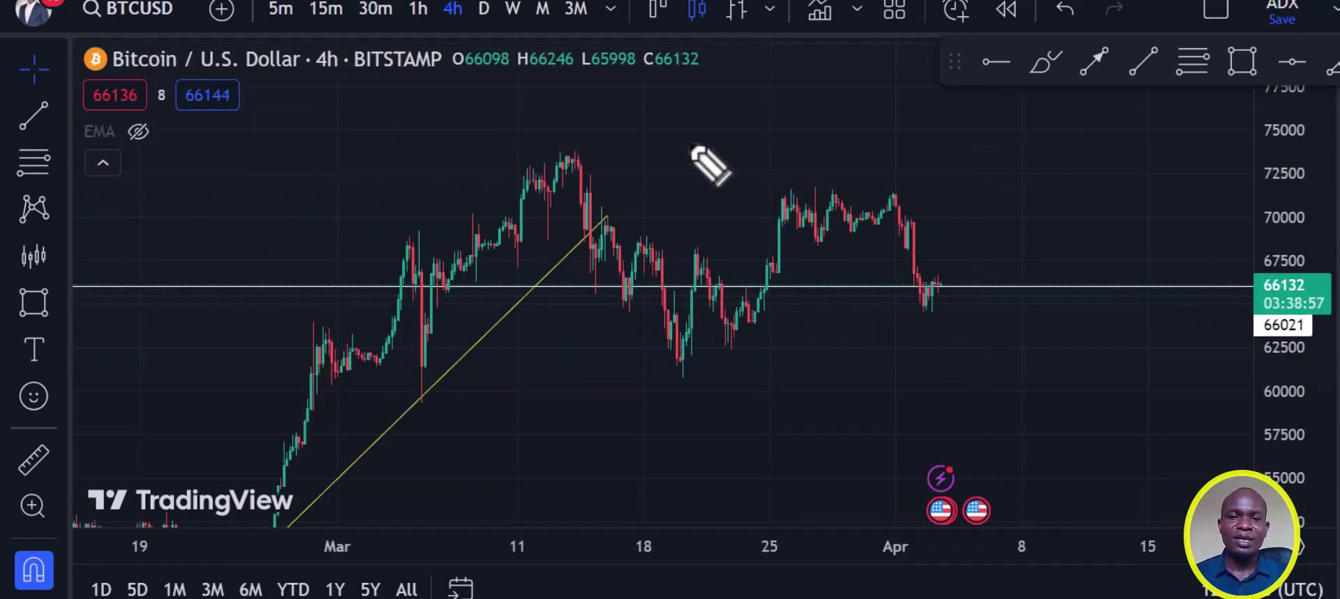
- Sketch freehand over the 4-hour chart the two-leg decline from the mid-March peak and a rising support line from its low to early April
mouse_move(571, 152)
left_mouse_down()
mouse_move(605, 287)
mouse_move(659, 245)
mouse_move(680, 381)
left_mouse_up()
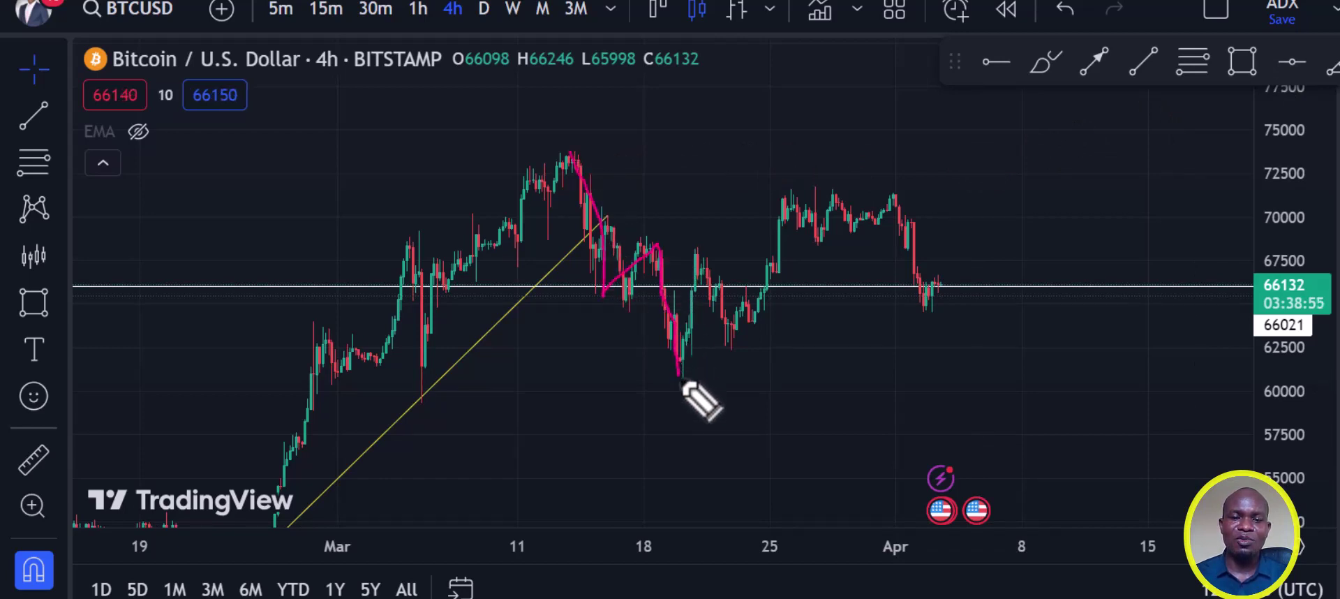
mouse_move(574, 158)
left_mouse_down()
mouse_move(614, 294)
mouse_move(658, 252)
mouse_move(703, 377)
left_mouse_up()
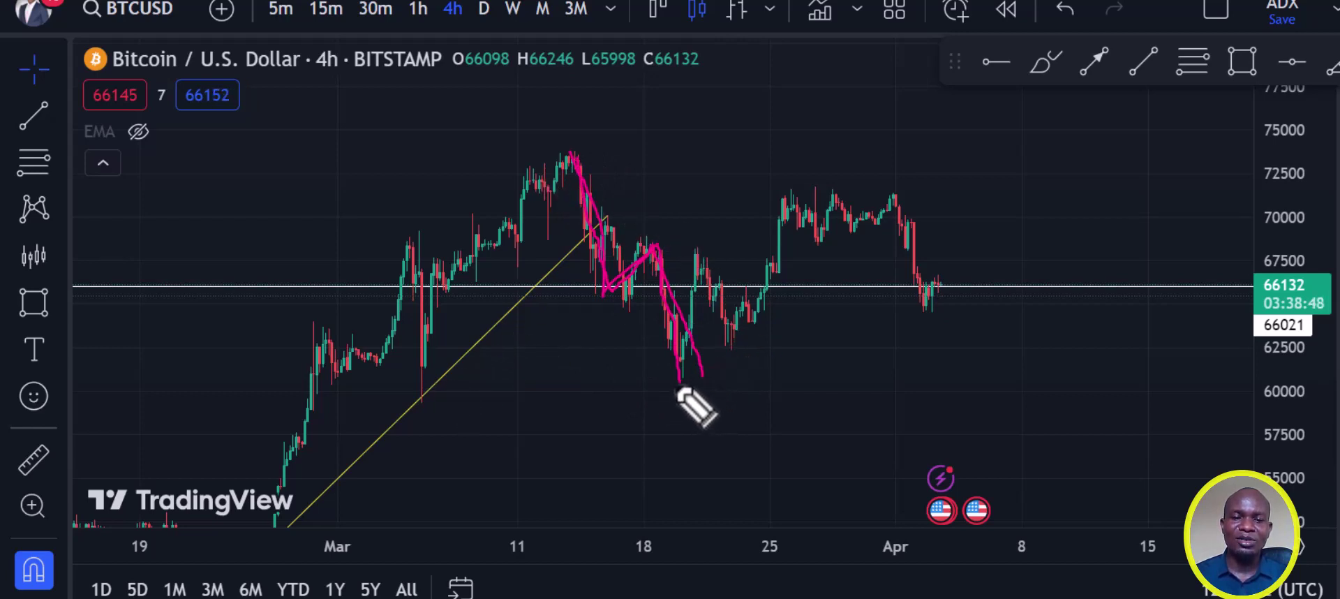
left_click_drag(671, 385, 933, 193)
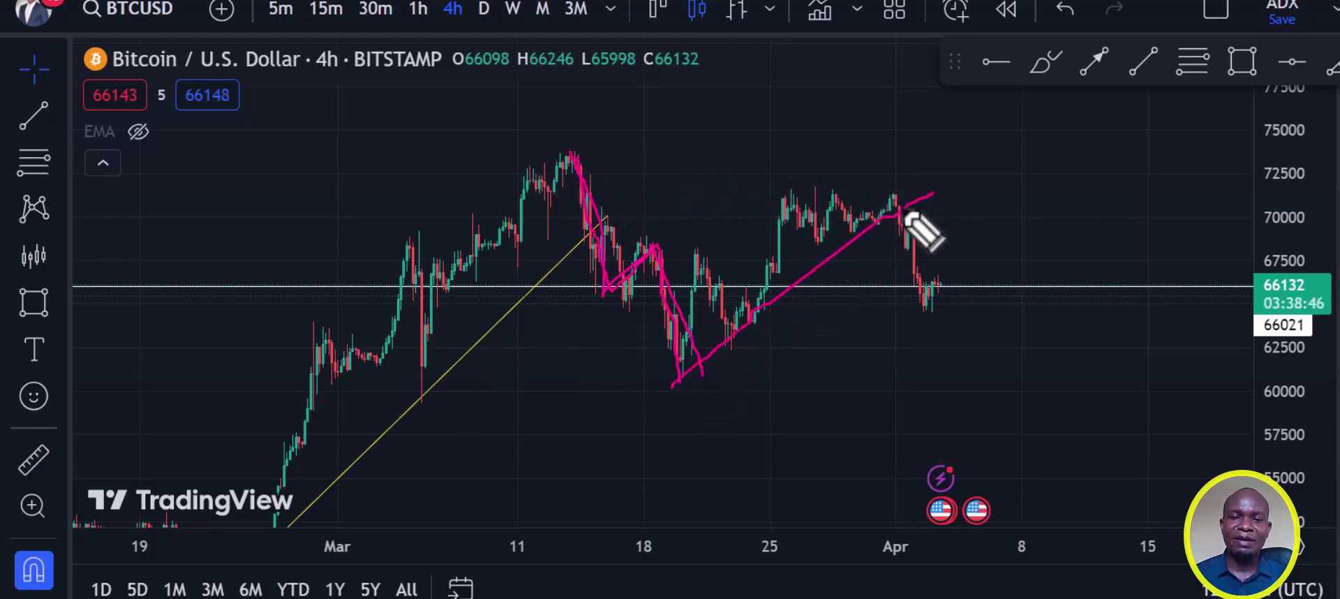
- Sketch freehand the early-April drop with a projected fall to about 58000, plus horizontal levels near 60000 and 66000
mouse_move(903, 198)
left_mouse_down()
mouse_move(911, 307)
mouse_move(953, 279)
mouse_move(1004, 419)
left_mouse_up()
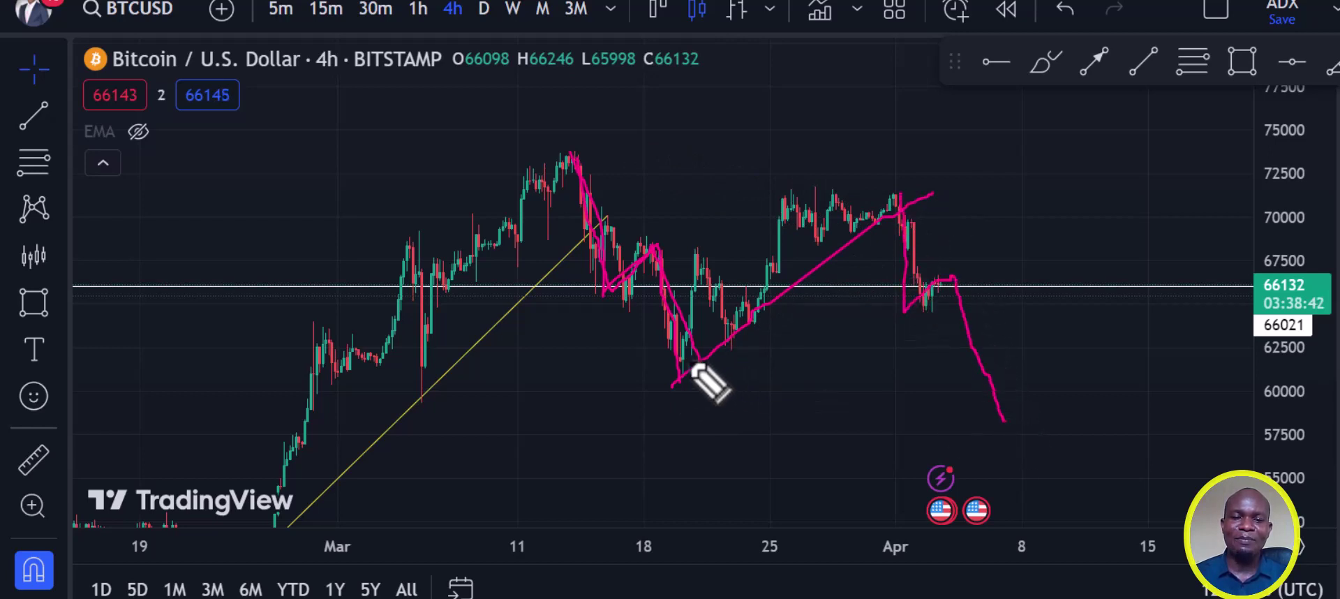
left_click_drag(656, 381, 872, 389)
left_click_drag(1008, 395, 1016, 388)
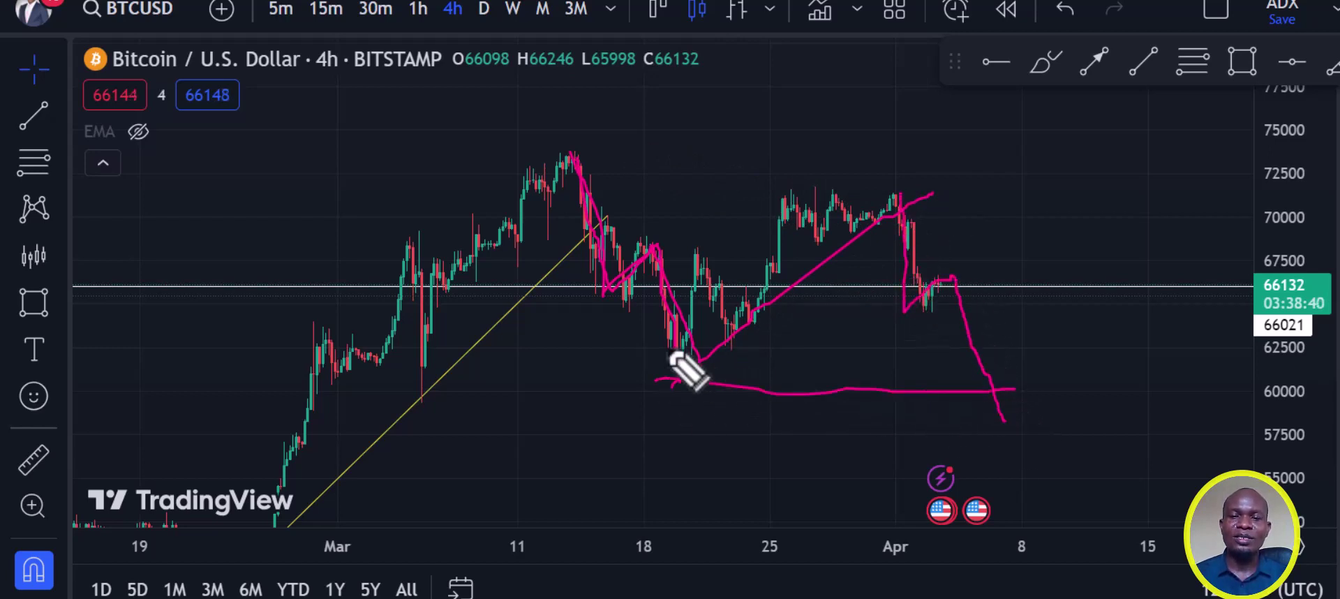
left_click_drag(679, 383, 1024, 383)
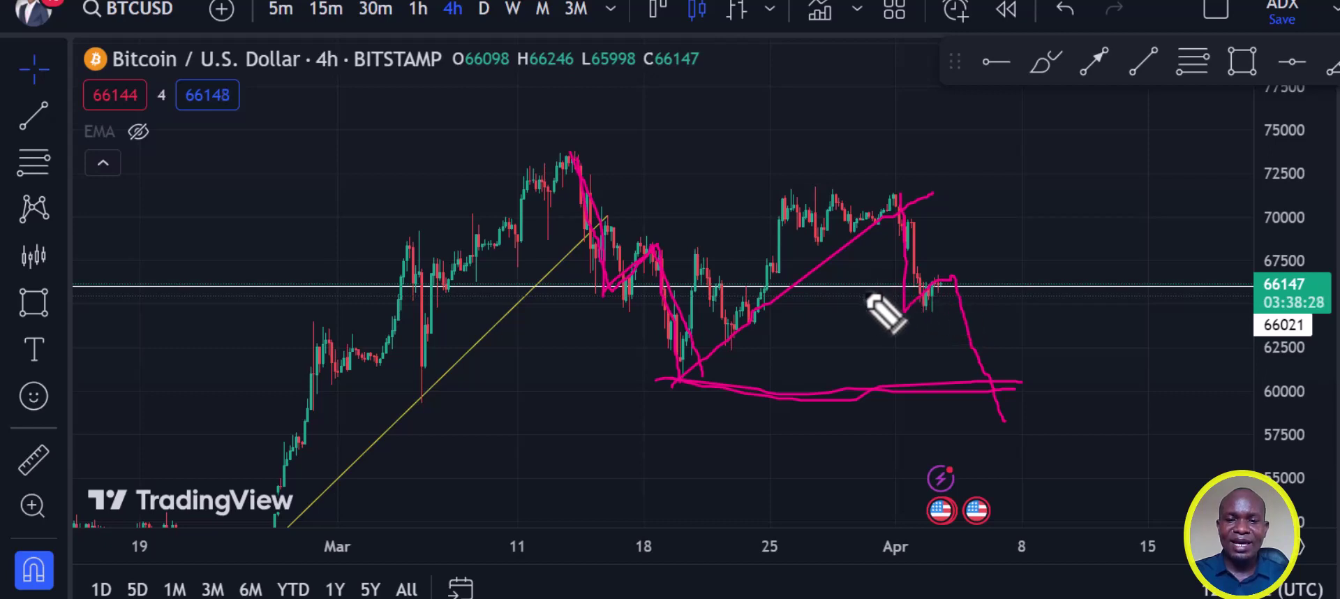
left_click_drag(877, 285, 1033, 284)
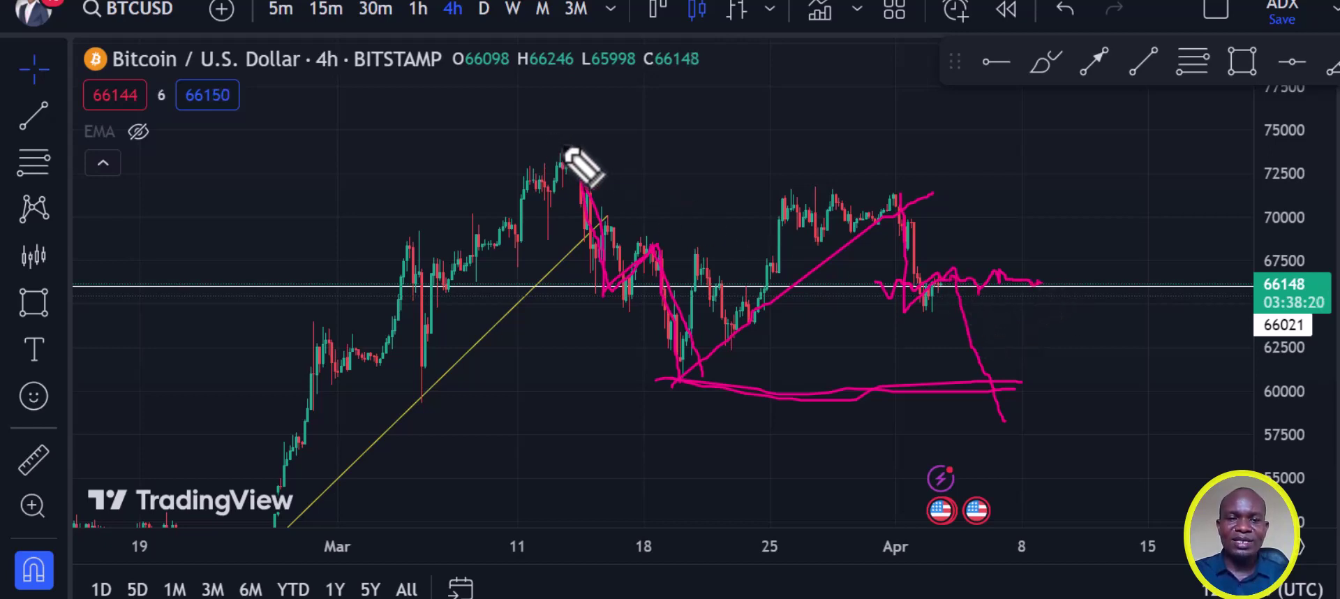
- Sketch the broad down-up-down swing from the mid-March peak into a 57500 to 60000 zone with a steep rally from it, and clear the sketches
mouse_move(562, 144)
left_mouse_down()
mouse_move(784, 222)
mouse_move(969, 219)
left_mouse_up()
key("ctrl+z")
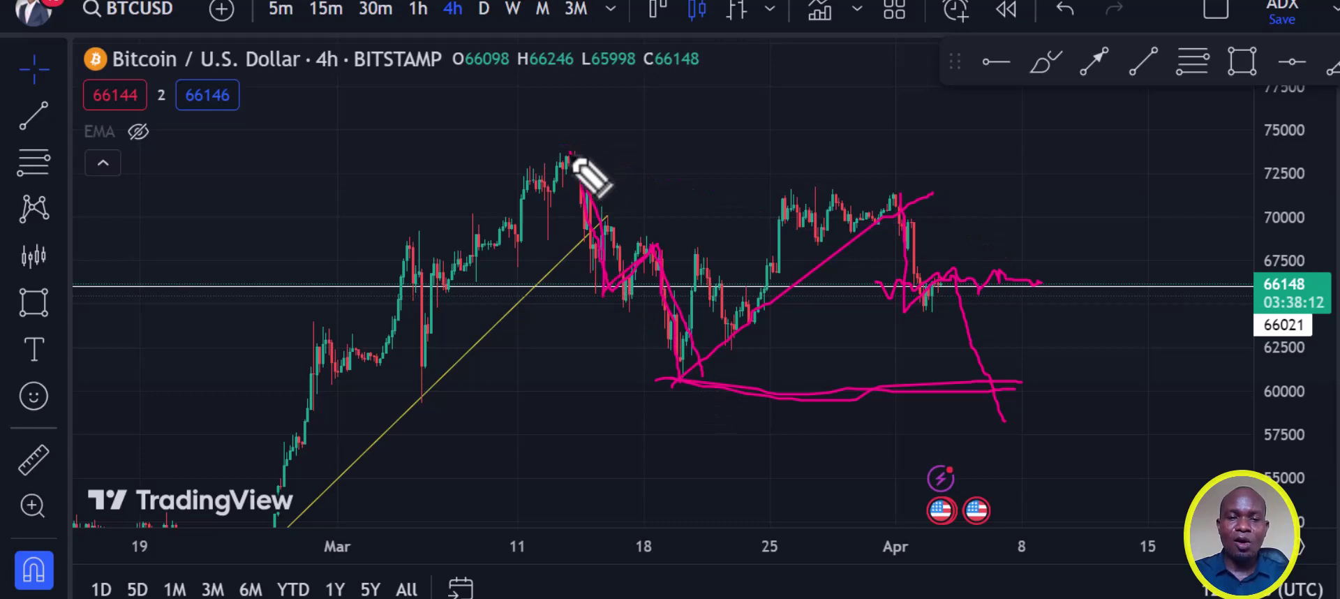
mouse_move(577, 159)
left_mouse_down()
mouse_move(695, 380)
mouse_move(912, 211)
mouse_move(1030, 415)
mouse_move(1140, 391)
left_mouse_up()
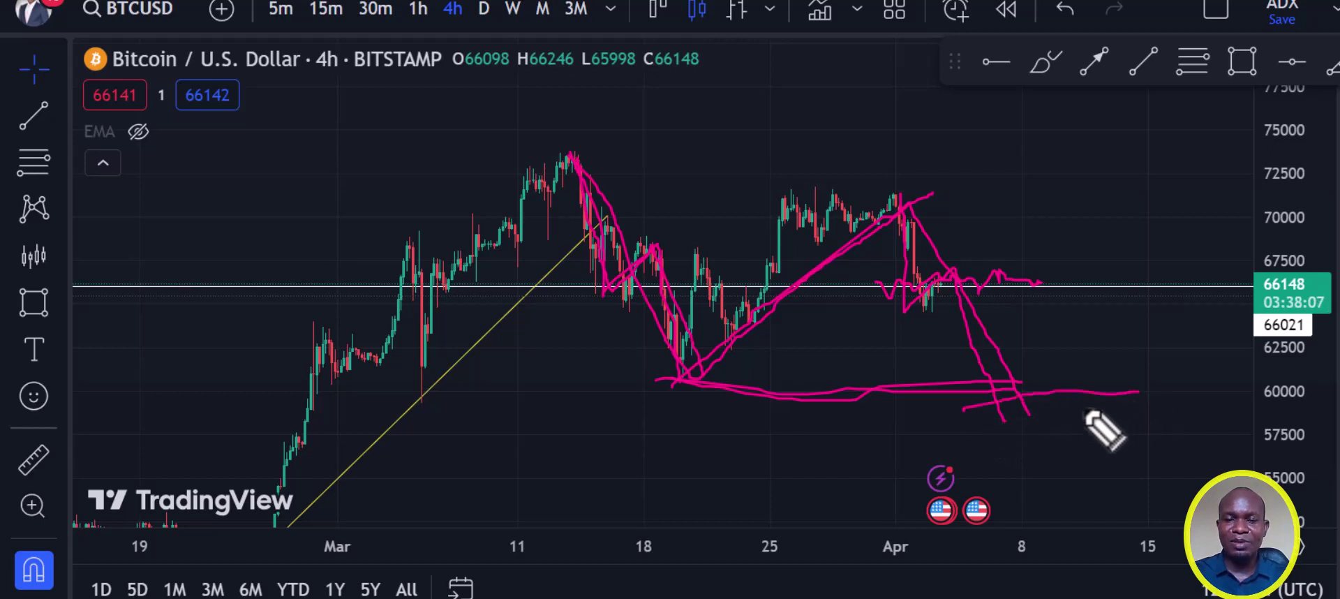
mouse_move(966, 406)
left_mouse_down()
mouse_move(981, 434)
mouse_move(1117, 434)
mouse_move(1132, 400)
left_mouse_up()
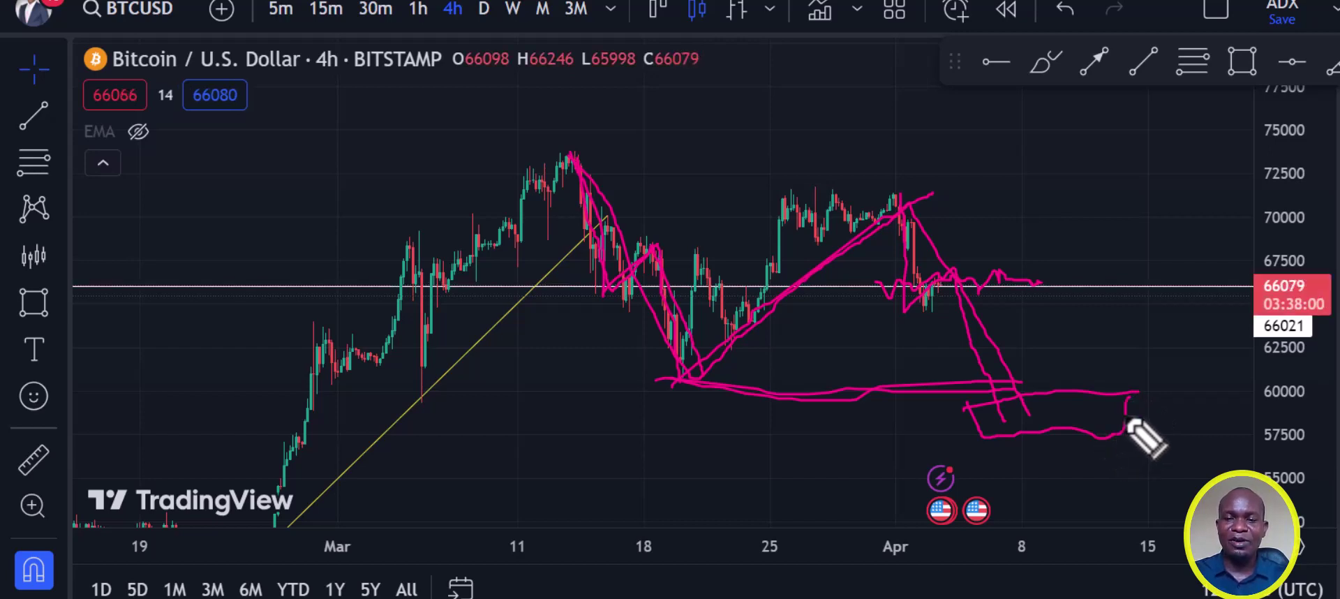
left_click_drag(1126, 419, 1173, 6)
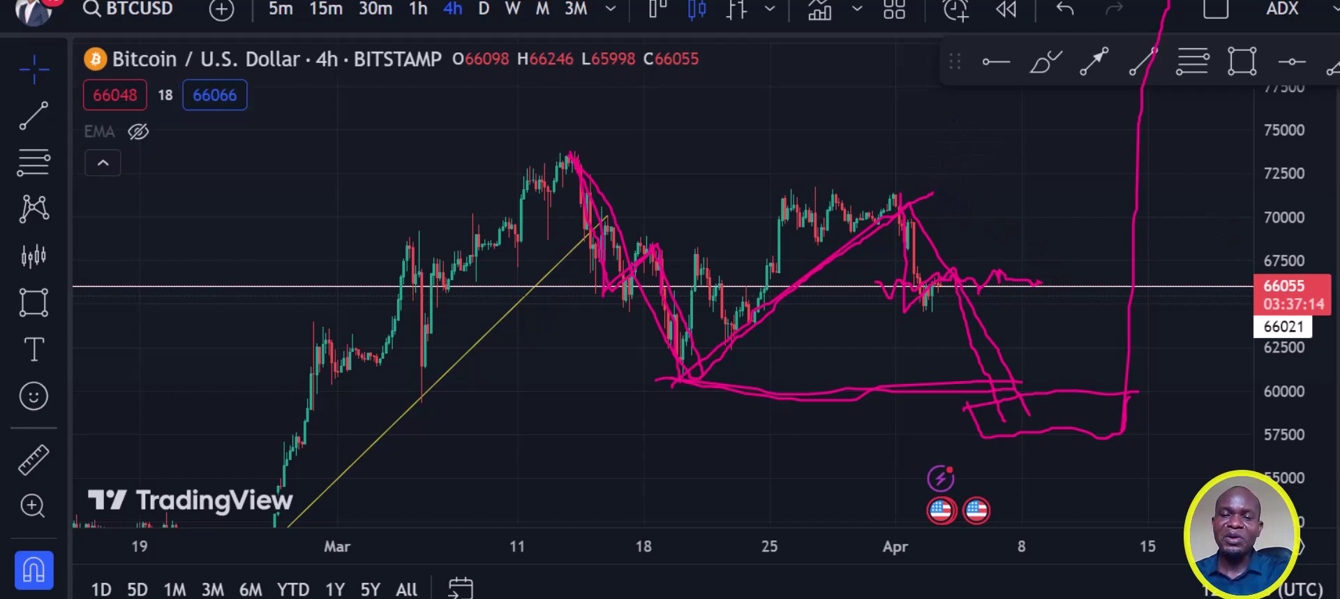
key("e")
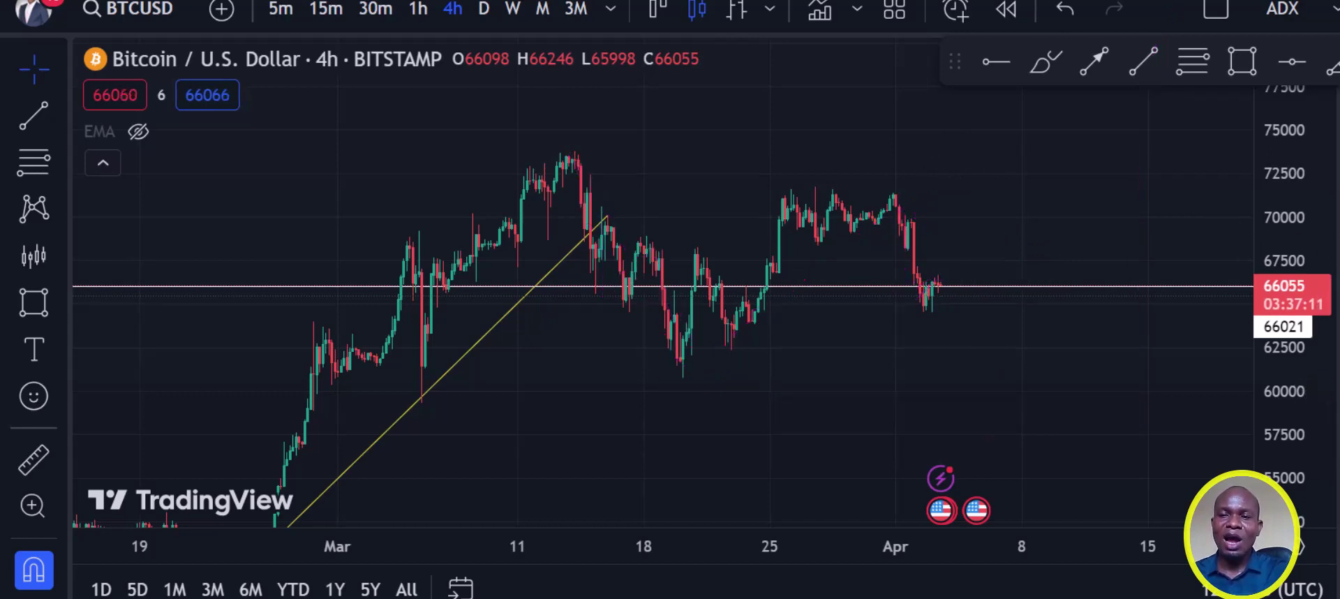
- Stretch the 4-hour price scale and sketch a projected zigzag after the last candle, up to about 69000 and down to about 62000
left_click_drag(1286, 284, 1299, 194)
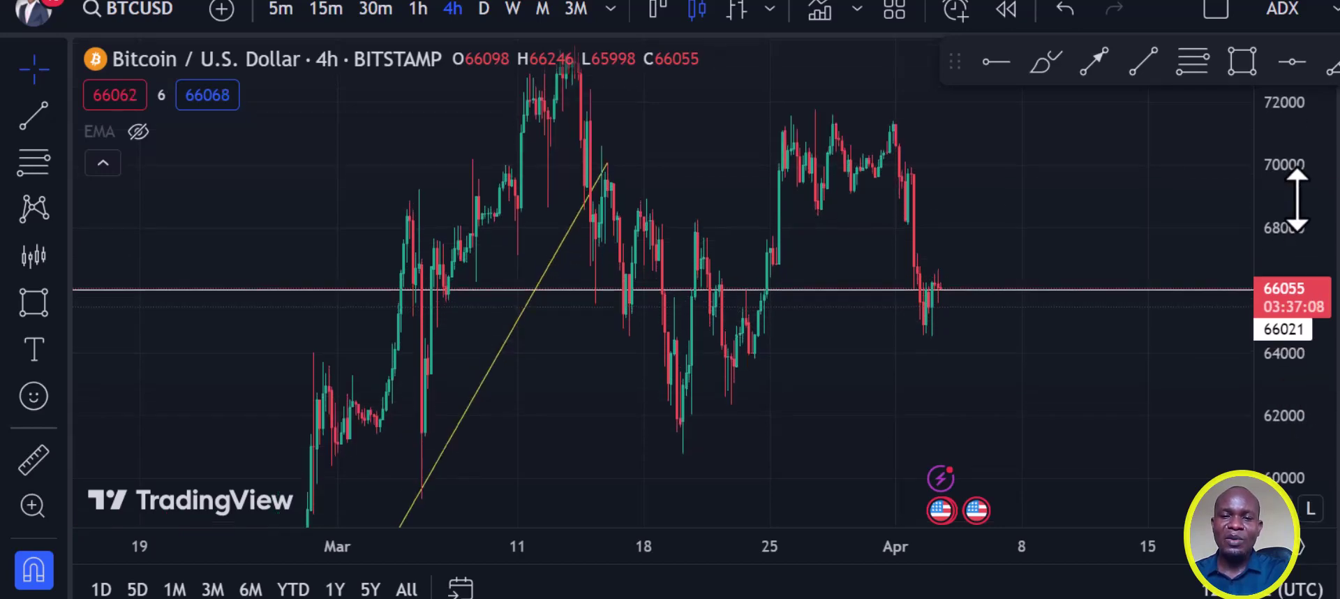
scroll(1188, 236, "up", 2)
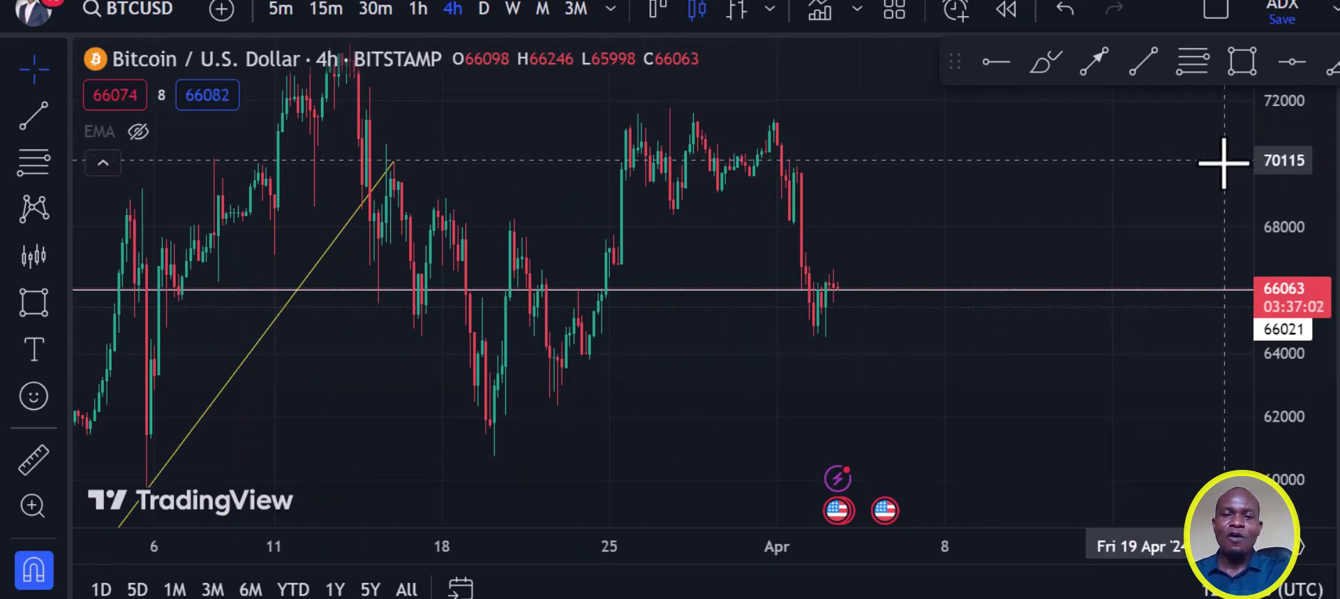
scroll(1292, 263, "left", 3)
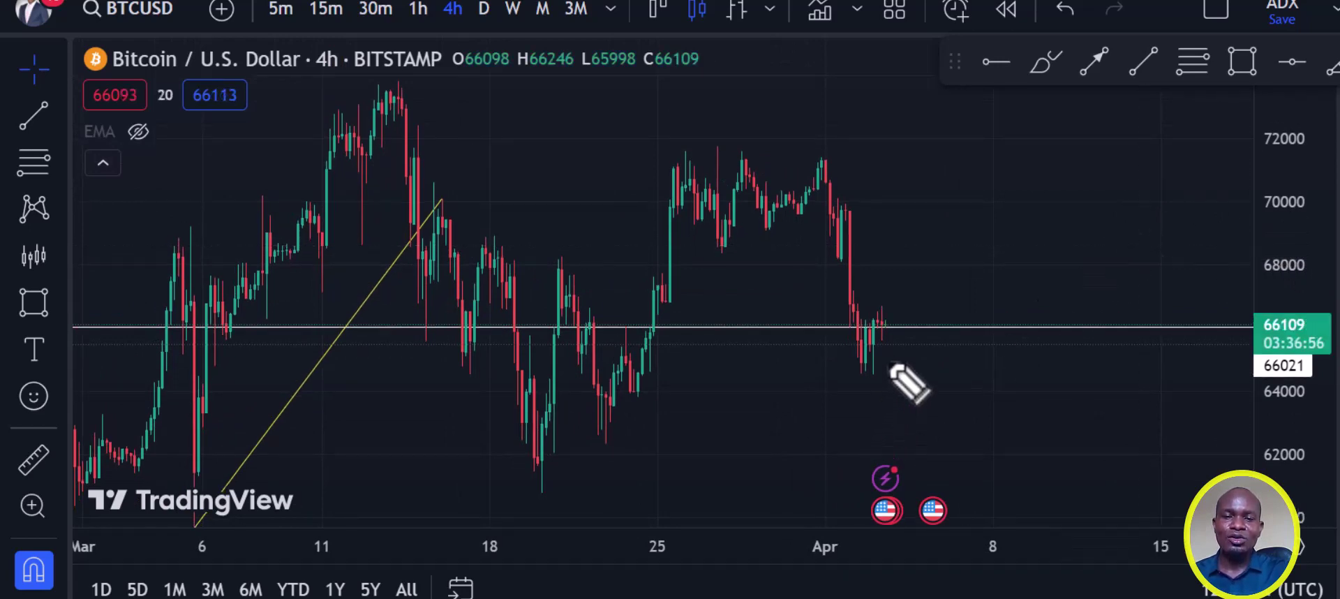
mouse_move(887, 361)
left_mouse_down()
mouse_move(891, 325)
mouse_move(921, 346)
mouse_move(941, 241)
mouse_move(1014, 443)
mouse_move(1073, 372)
mouse_move(1131, 337)
left_mouse_up()
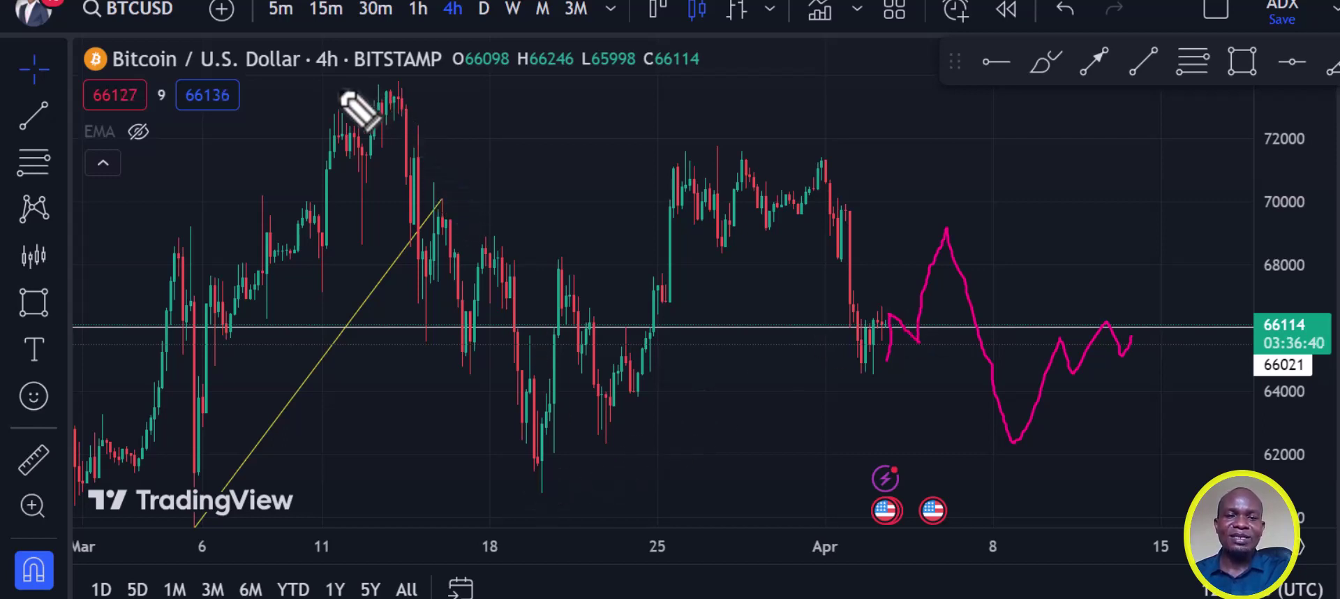
- Sketch lines over the two March highs and under the March low with a sideways path around 66000, and clear the sketches
left_click_drag(338, 88, 596, 61)
left_click_drag(721, 72, 750, 69)
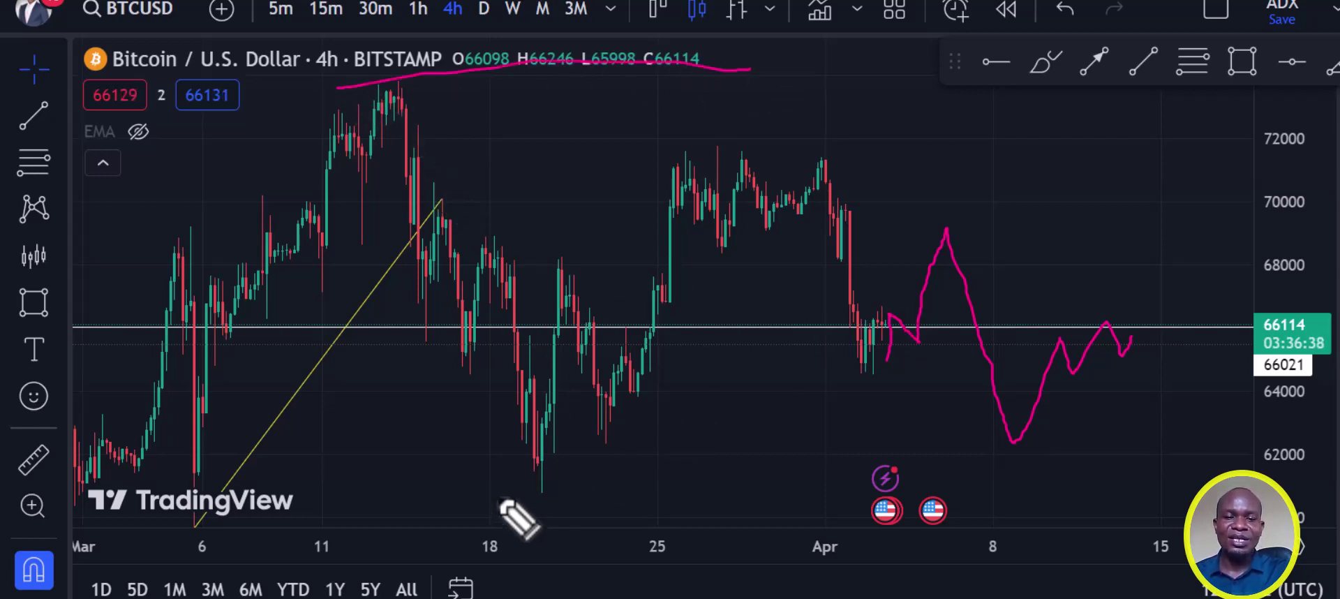
left_click_drag(494, 497, 900, 445)
left_click_drag(649, 154, 904, 145)
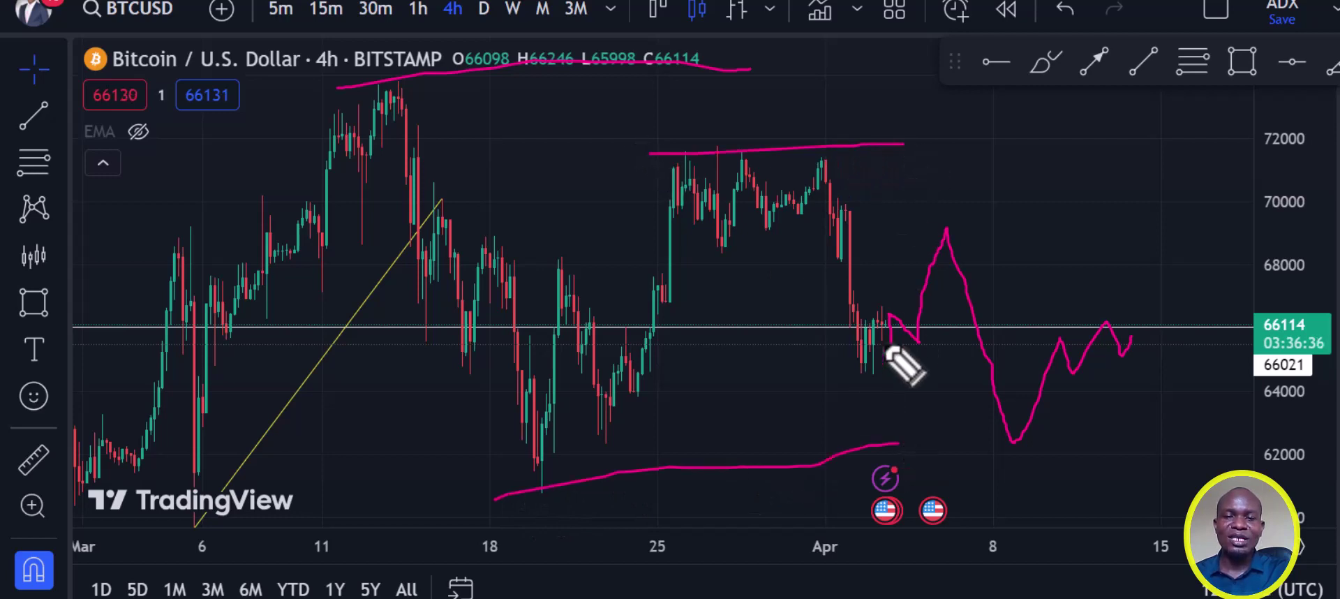
left_click_drag(909, 338, 1143, 299)
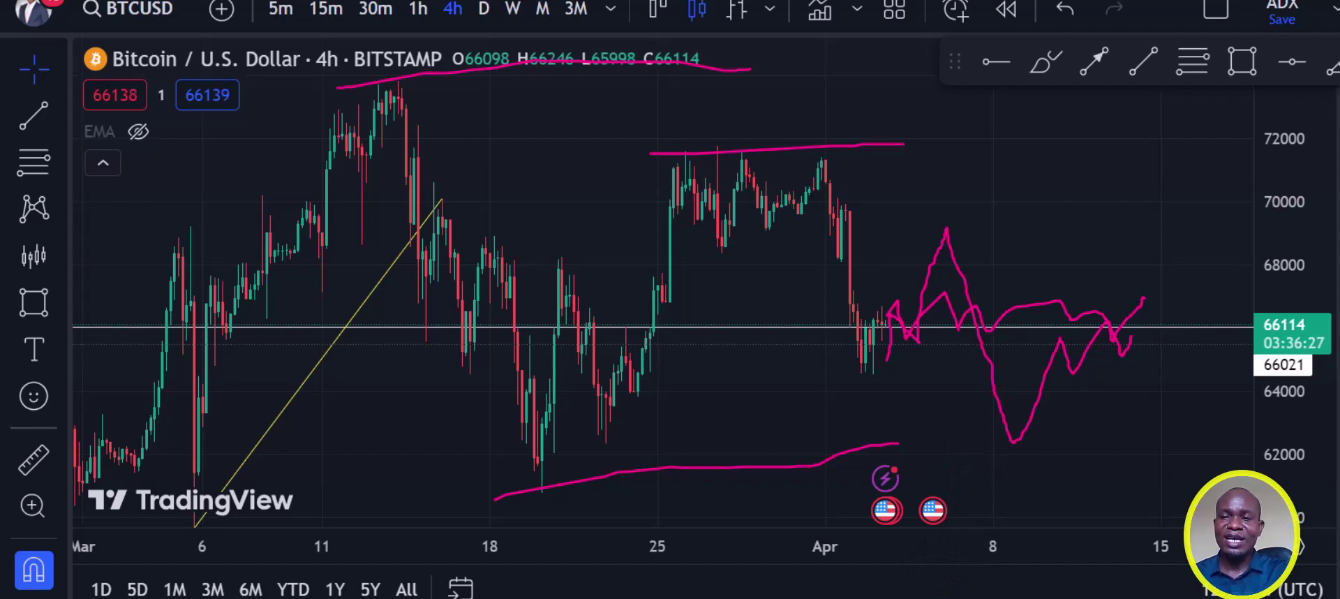
key("Escape")
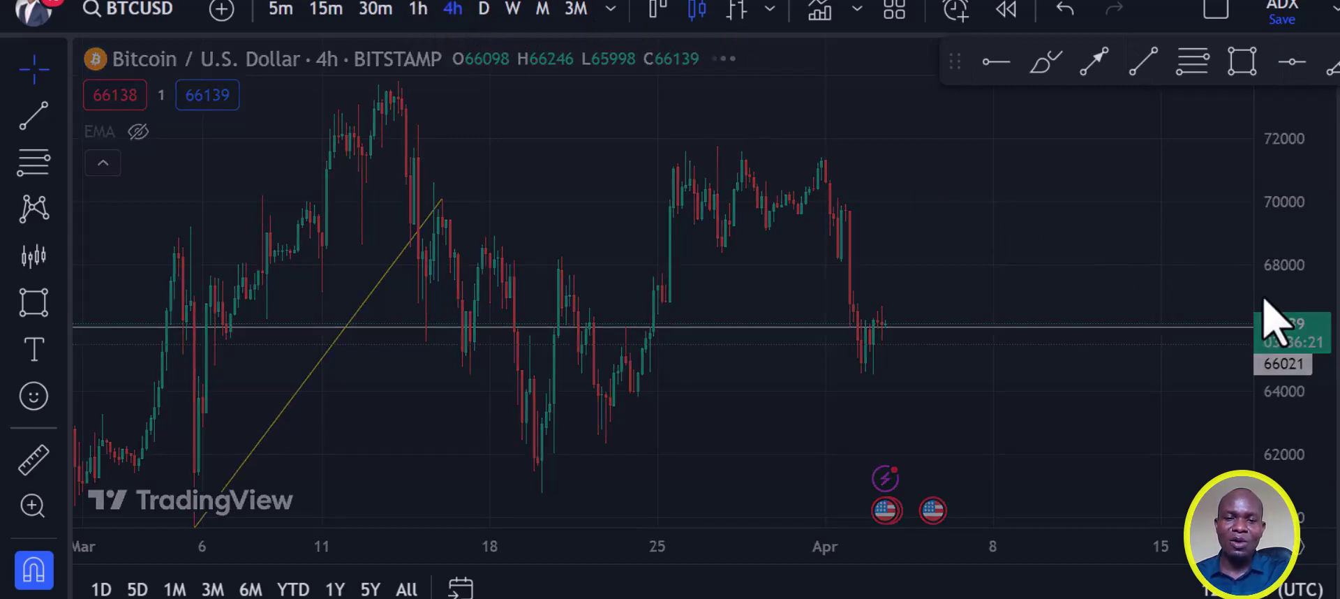
- Switch the BTCUSD chart to the 1-hour timeframe and stretch the price scale around the early-April candles
type("1h")
key("Return")
left_click_drag(1311, 408, 1316, 209)
scroll(1046, 274, "up", 2)
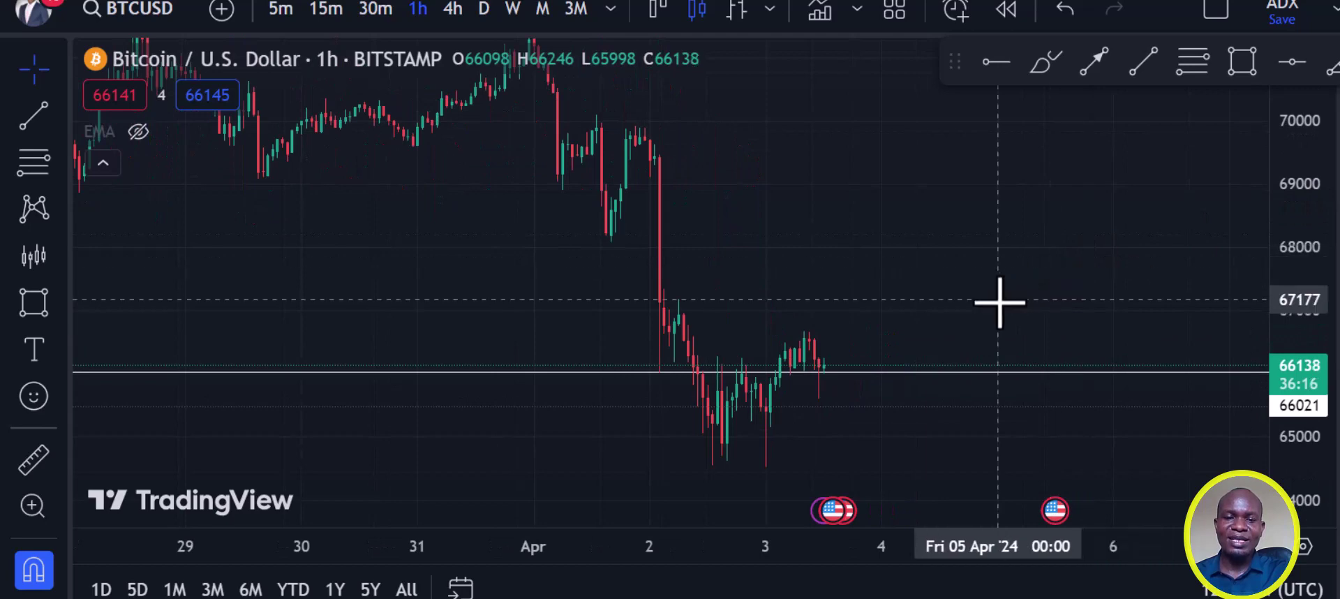
left_click_drag(996, 237, 1002, 221)
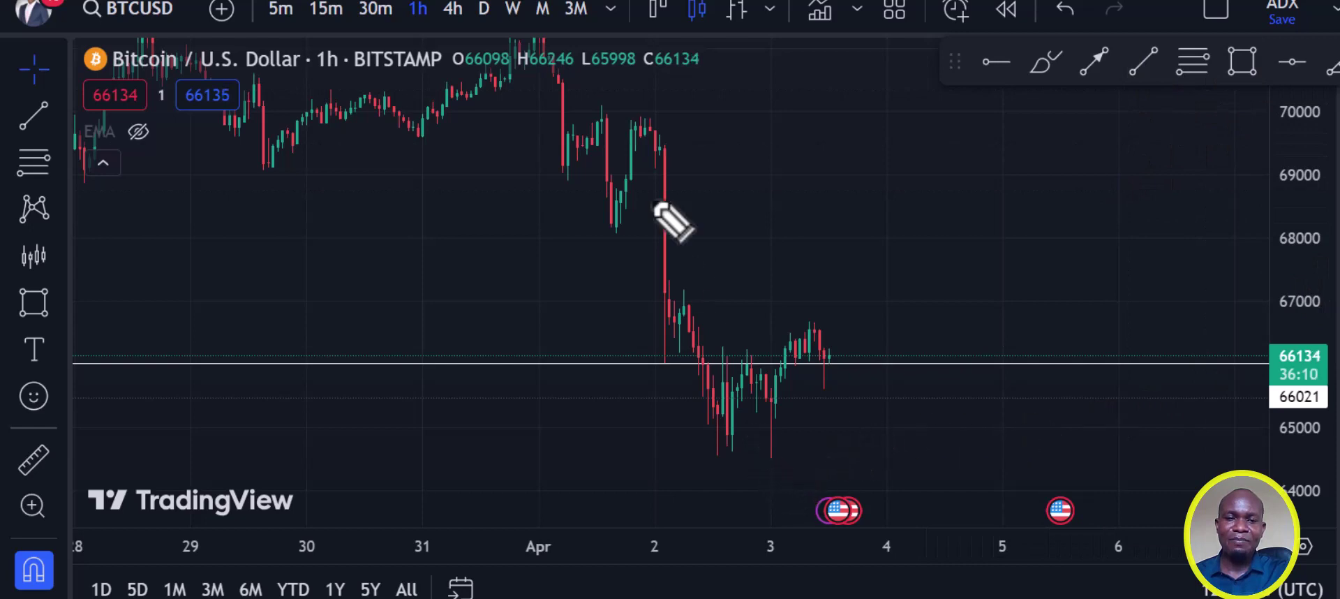
- Sketch the hourly swings, a projected rise to about 68000 branching to 70000 or sharply down, and a rising support line, and clear the sketches
mouse_move(549, 67)
left_mouse_down()
mouse_move(567, 112)
mouse_move(663, 111)
mouse_move(684, 388)
mouse_move(728, 344)
mouse_move(741, 476)
mouse_move(756, 346)
mouse_move(778, 477)
mouse_move(810, 326)
mouse_move(821, 320)
mouse_move(829, 374)
mouse_move(847, 343)
mouse_move(861, 392)
mouse_move(920, 232)
left_mouse_up()
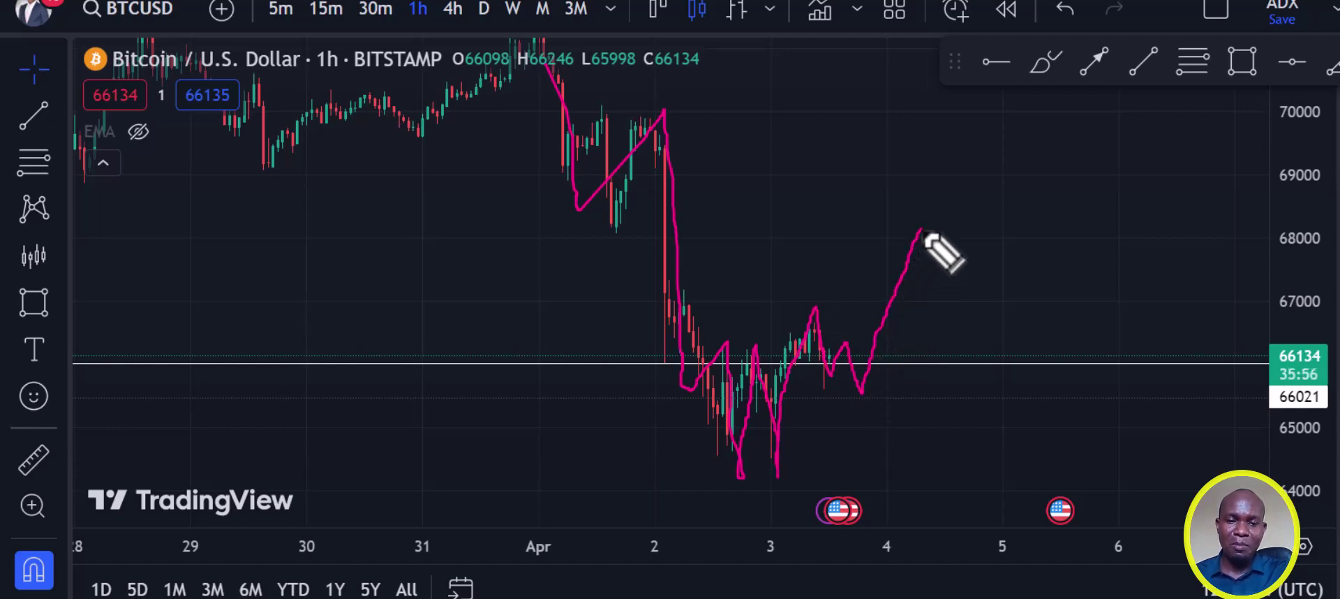
mouse_move(921, 233)
left_mouse_down()
mouse_move(931, 264)
mouse_move(926, 239)
mouse_move(942, 262)
mouse_move(979, 245)
mouse_move(1003, 253)
mouse_move(1052, 105)
left_mouse_up()
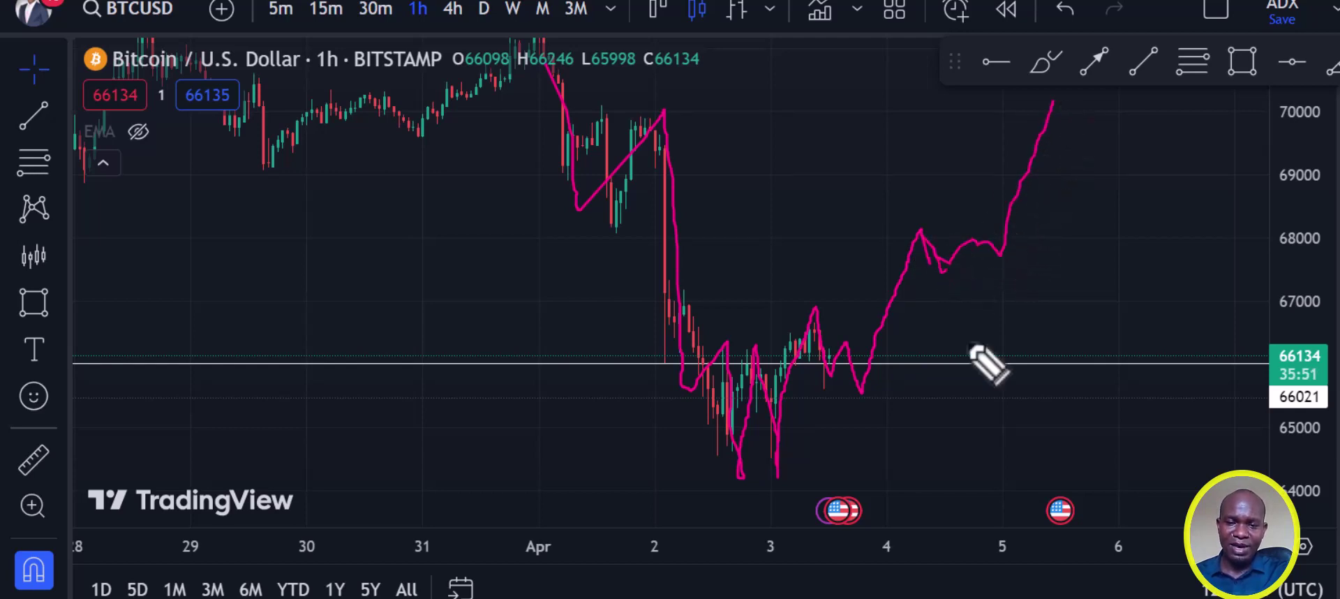
left_click_drag(939, 262, 998, 597)
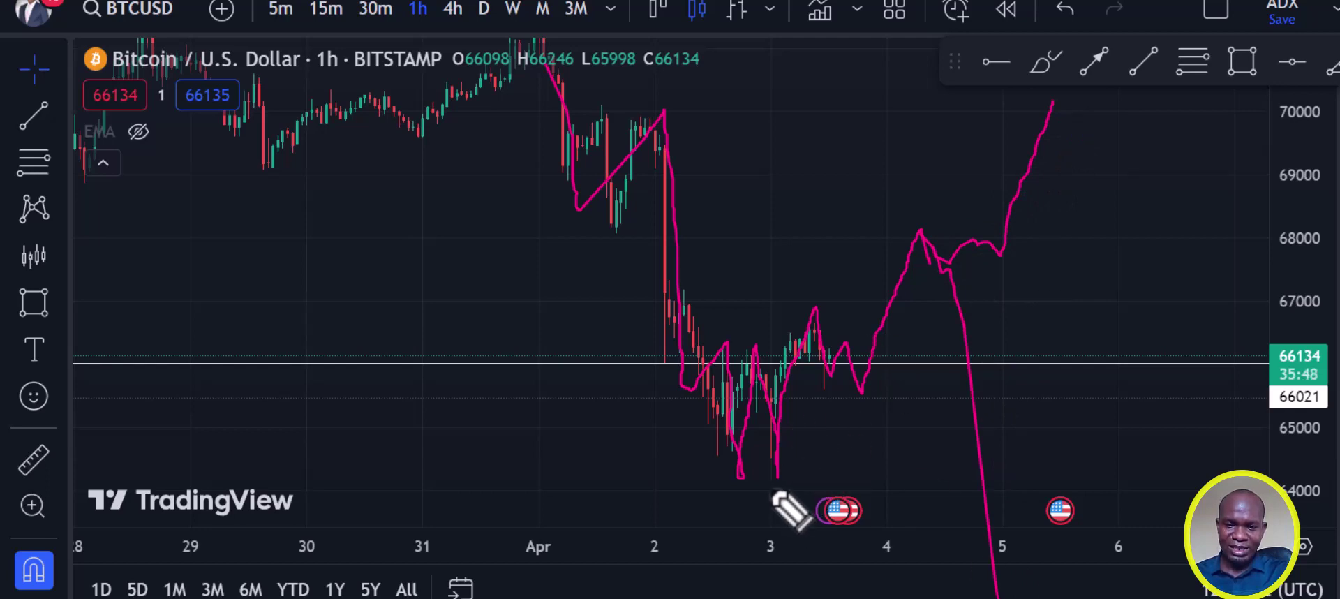
left_click_drag(774, 481, 958, 269)
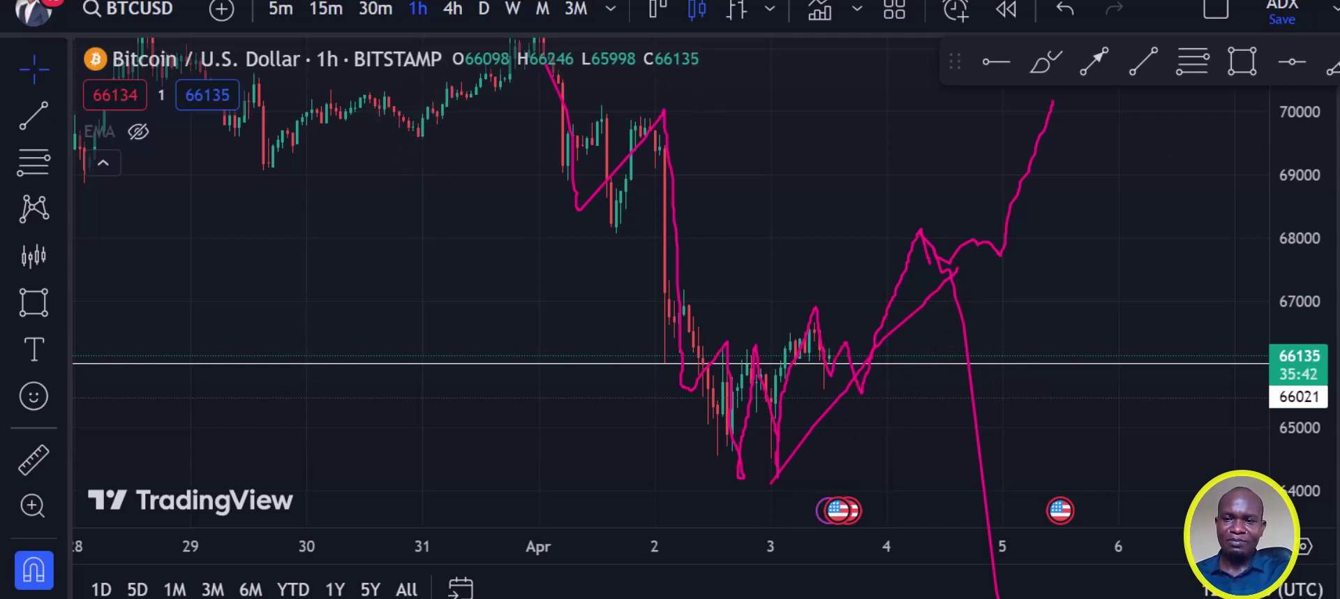
key("Escape")
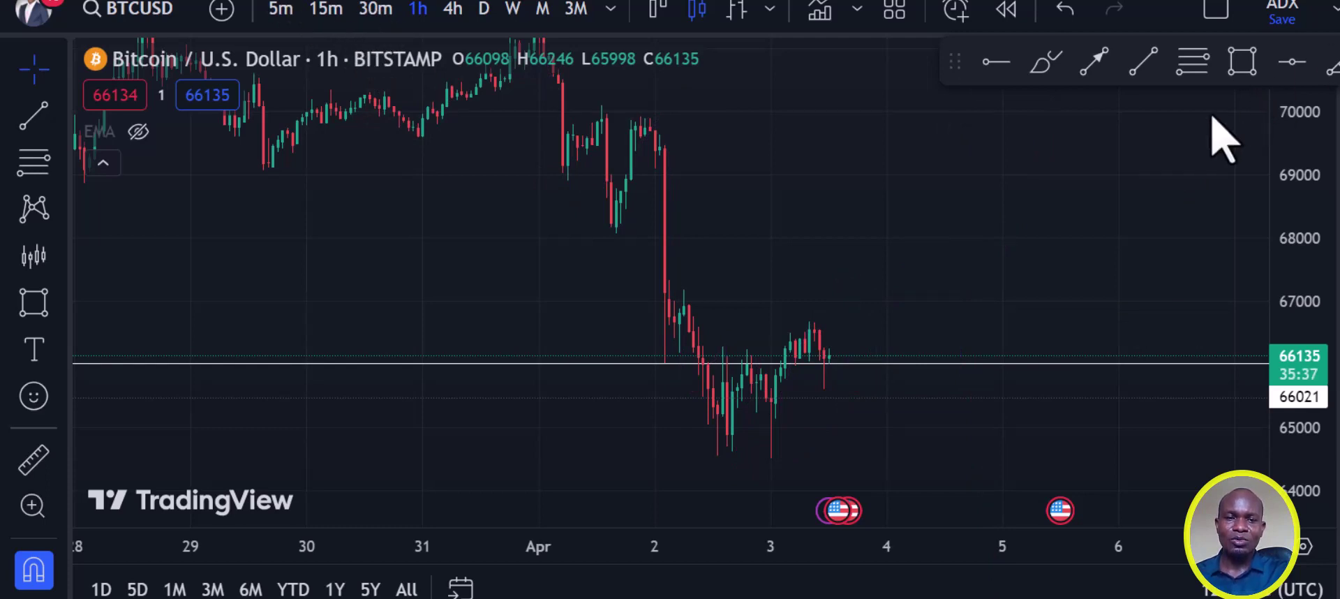
- Switch the chart to the 15-minute timeframe, stretch the price scale and centre the latest candles
left_click(319, 9)
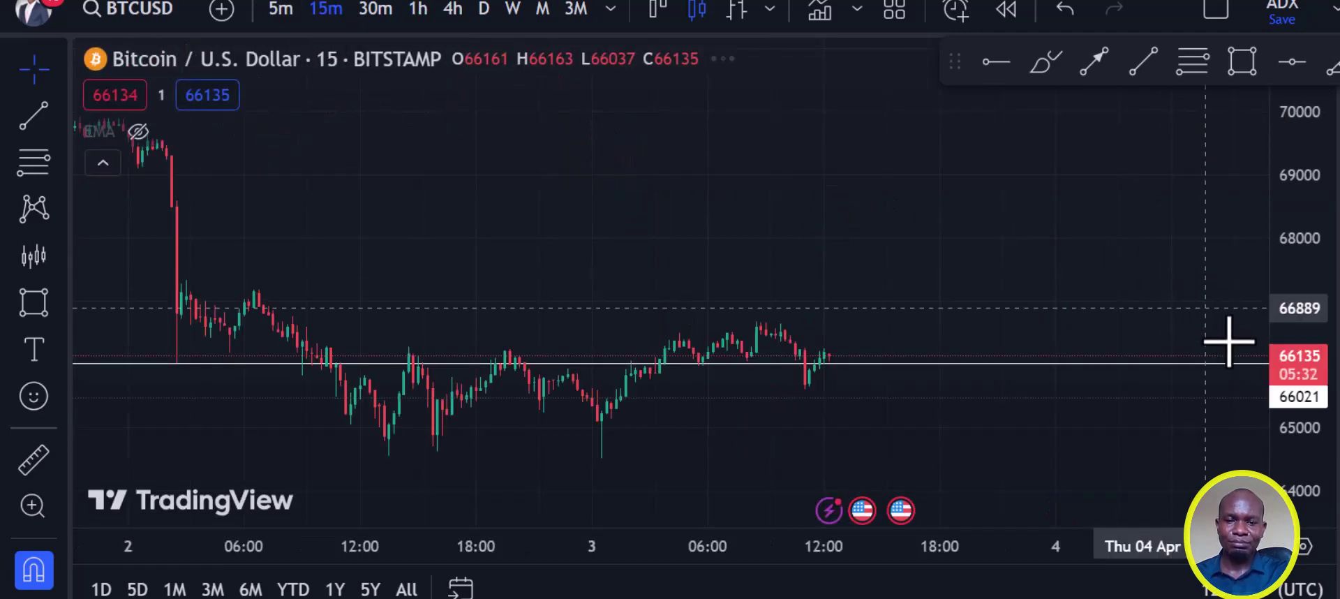
left_click_drag(1316, 419, 1316, 181)
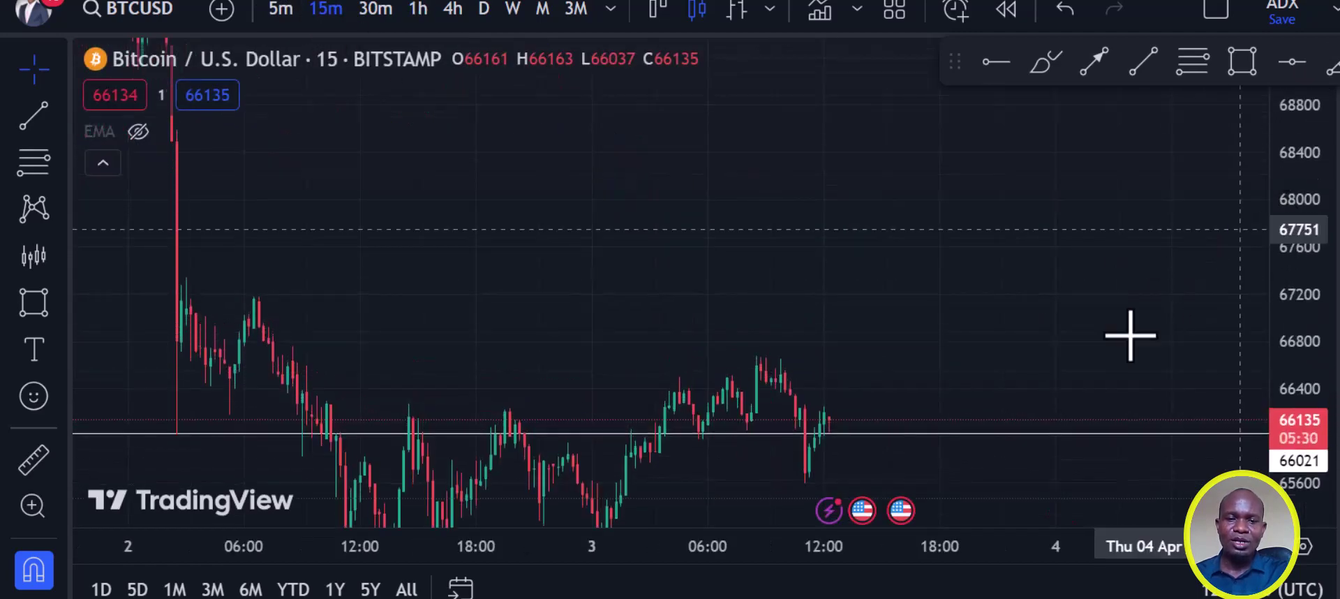
left_click_drag(1061, 245, 1103, 108)
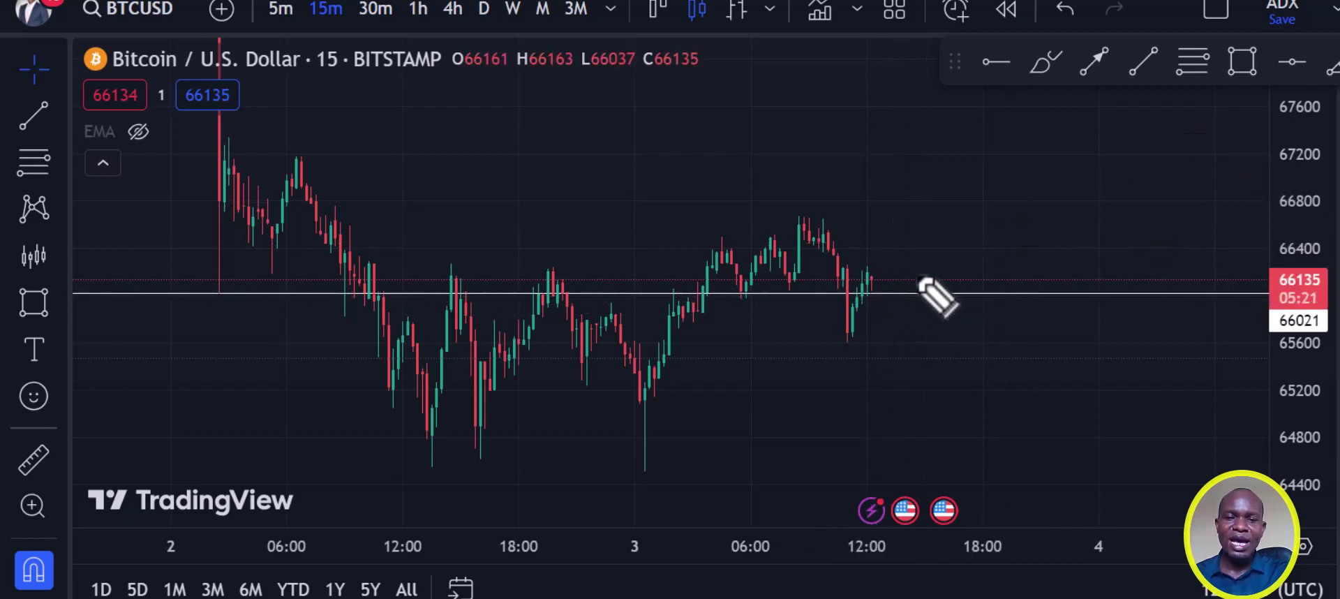
- Sketch a small falling channel with a zigzag inside it after the last candle and an upward breakout to about 67700
mouse_move(866, 267)
left_mouse_down()
mouse_move(899, 306)
mouse_move(914, 272)
mouse_move(942, 328)
left_mouse_up()
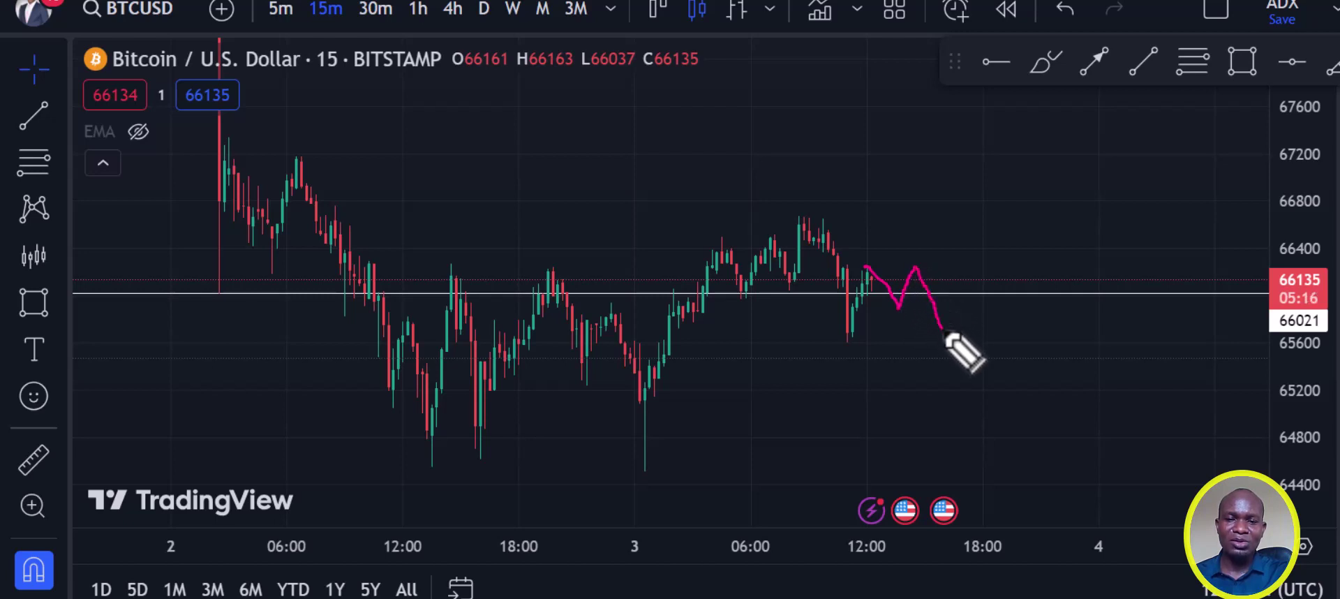
left_click_drag(857, 254, 991, 268)
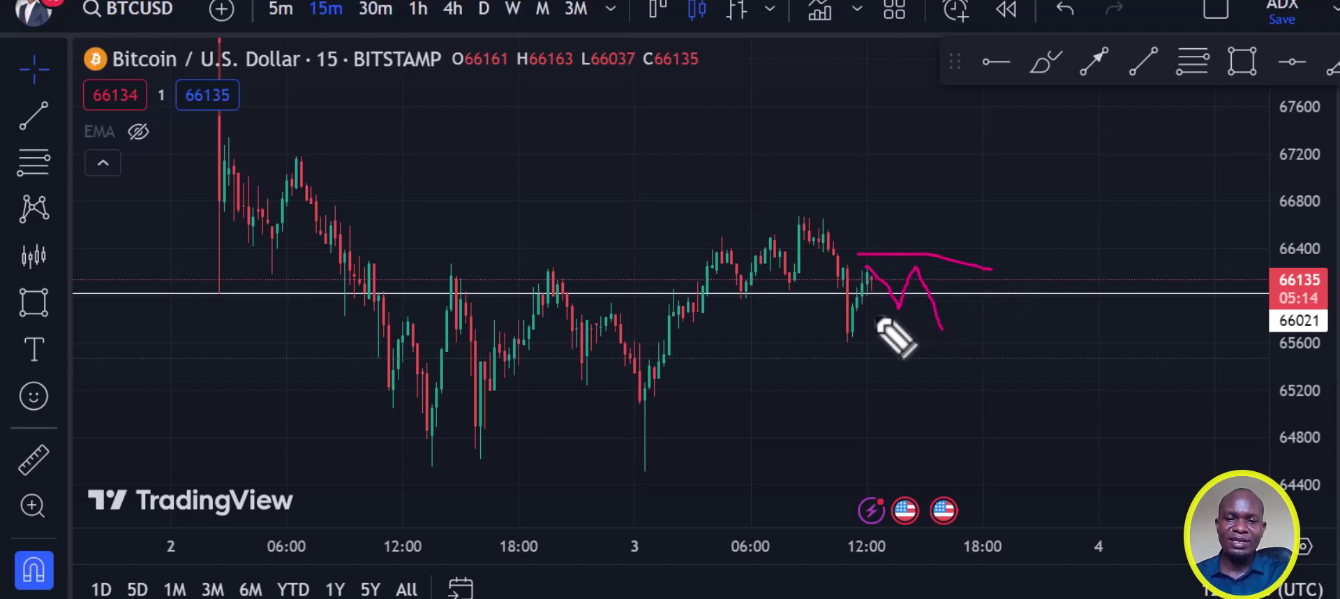
left_click_drag(867, 309, 973, 338)
left_click_drag(871, 277, 999, 278)
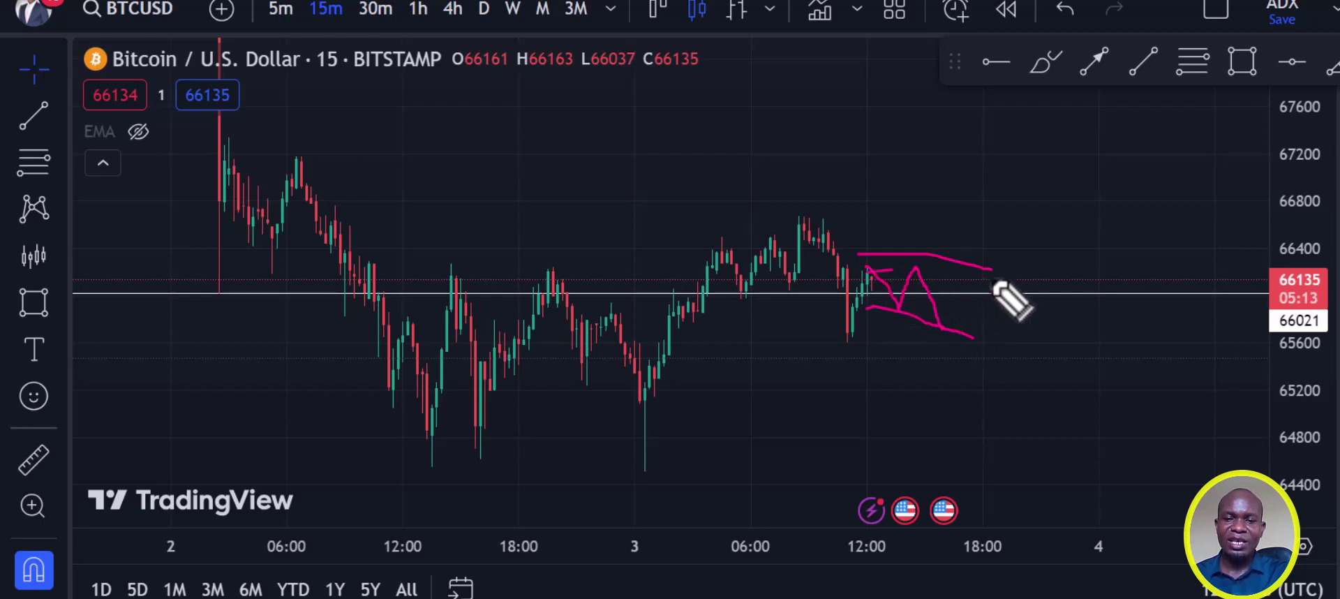
left_click_drag(959, 328, 1024, 94)
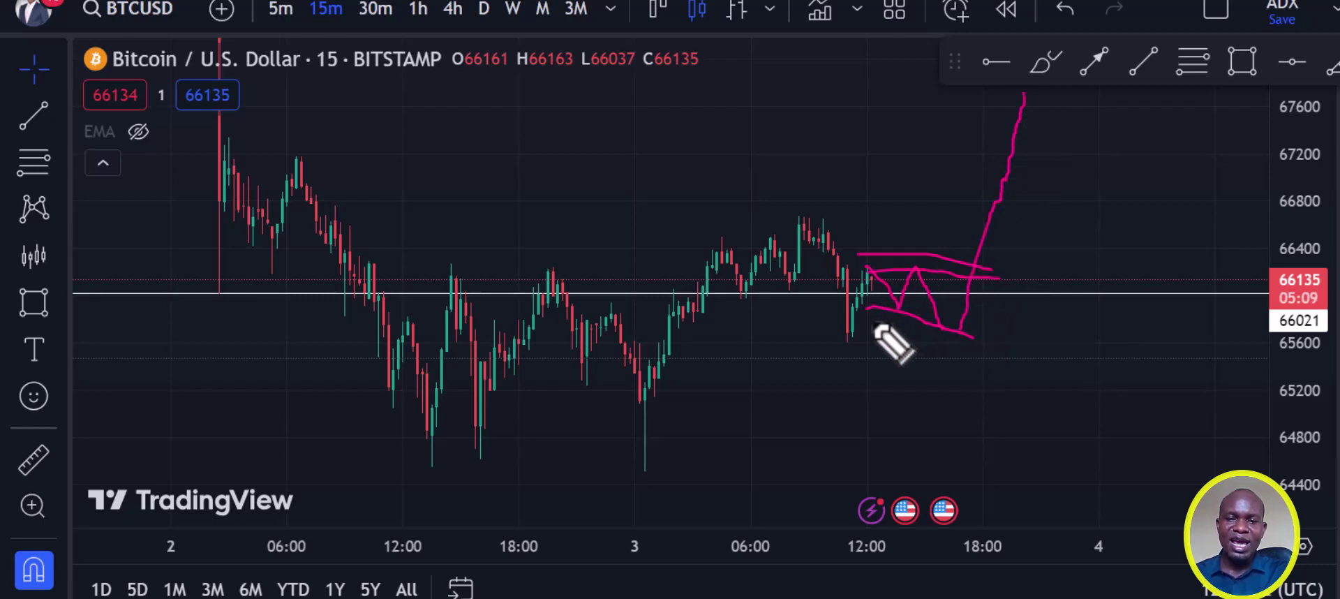
- Sketch an alternative drop to about 65200, a line at the latest low and a rebound falling below 64400, and clear the sketches
left_click_drag(915, 273, 939, 369)
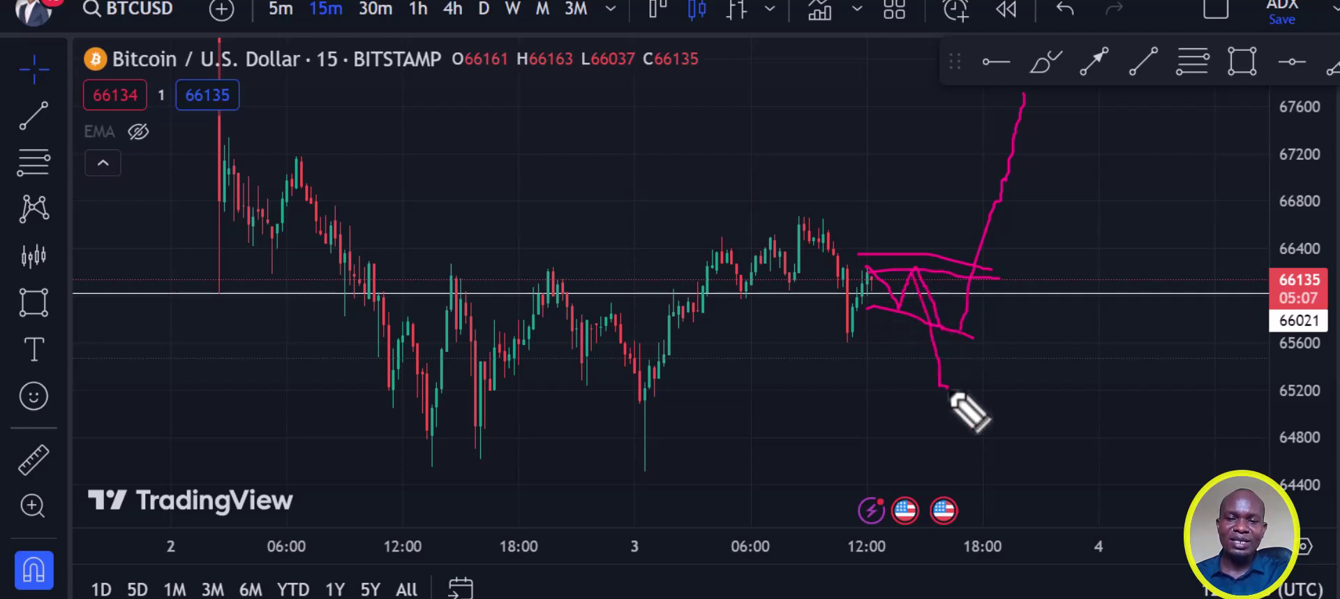
left_click_drag(851, 331, 911, 327)
mouse_move(939, 370)
left_mouse_down()
mouse_move(967, 287)
mouse_move(1025, 553)
left_mouse_up()
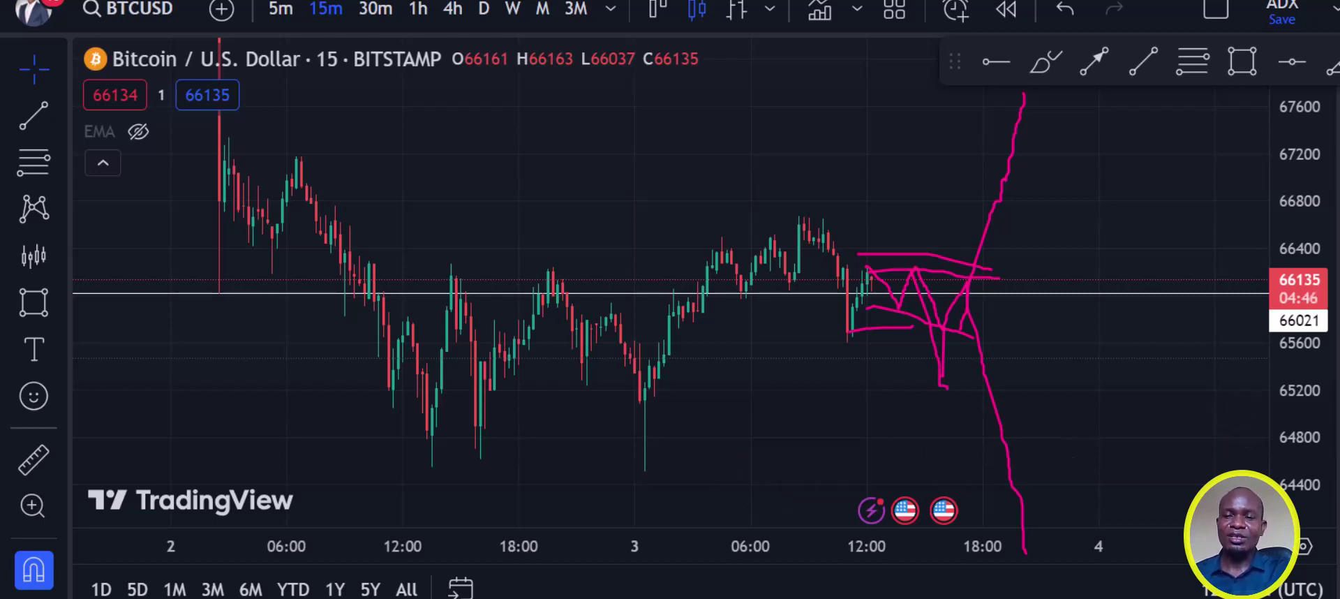
key("e")
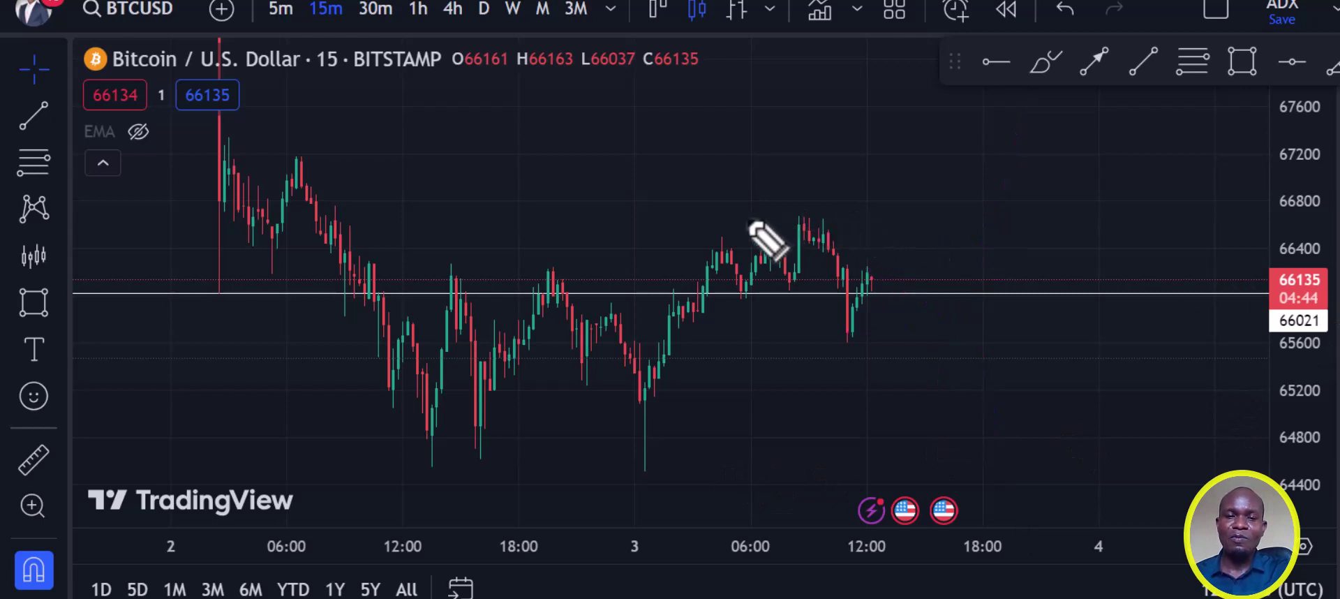
- Sketch a resistance line at about 66600, the latest swing up and down, and a support line sagging from 66000 to about 65800
left_click_drag(747, 222, 1021, 233)
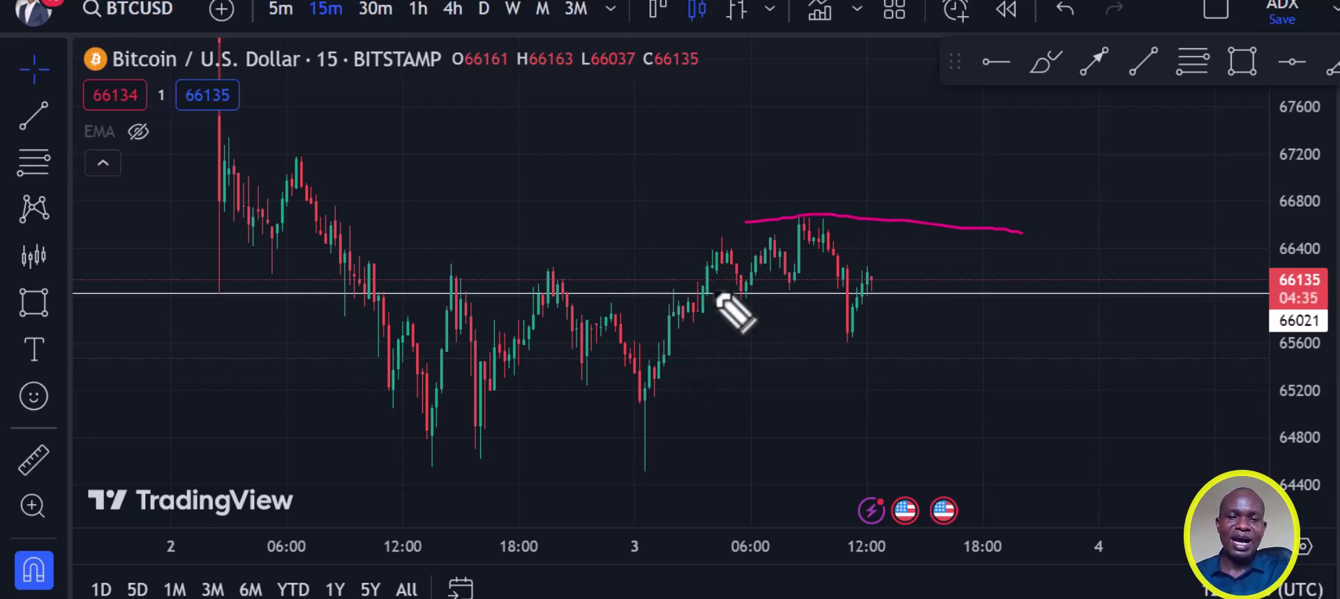
mouse_move(661, 349)
left_mouse_down()
mouse_move(801, 204)
mouse_move(861, 321)
left_mouse_up()
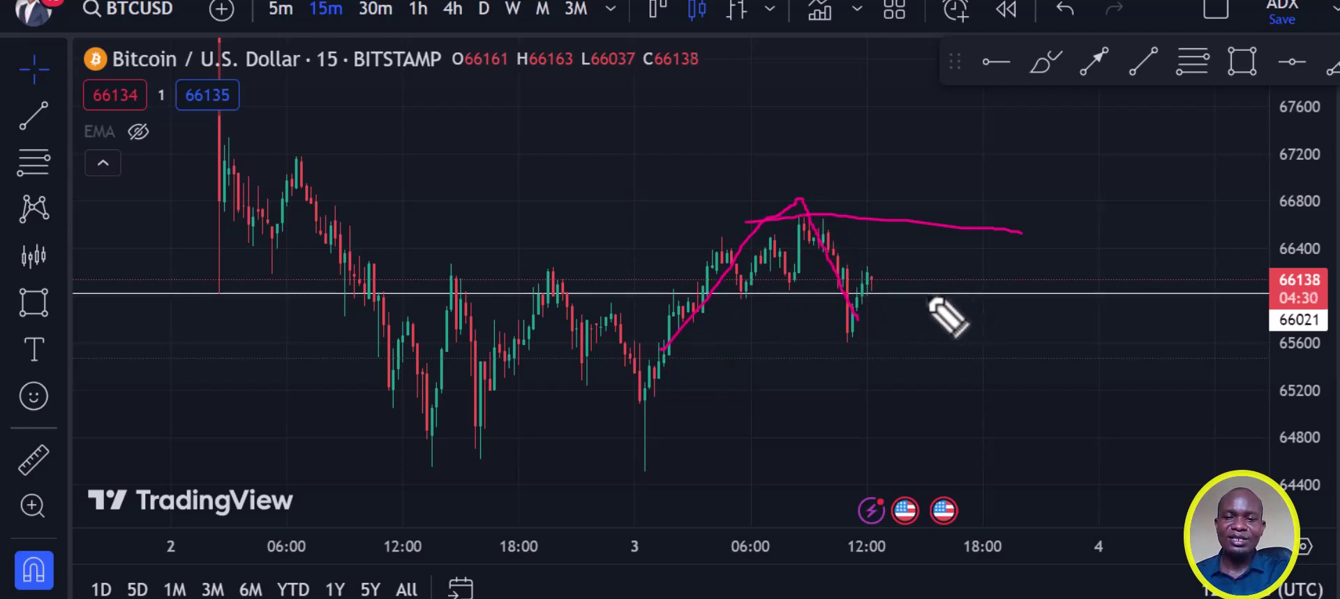
left_click_drag(927, 295, 1159, 314)
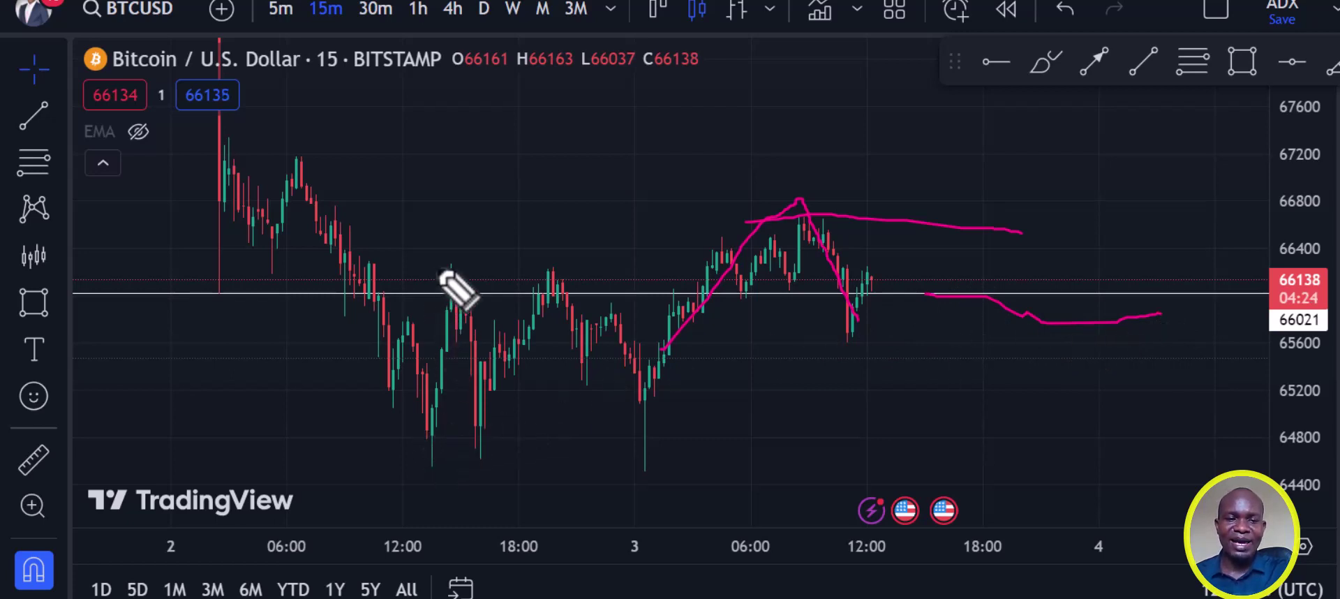
- Mark the two earlier peaks near 66200 with the drops that followed them to about 64600, and clear the sketches
mouse_move(441, 270)
left_mouse_down()
mouse_move(458, 274)
mouse_move(469, 308)
mouse_move(451, 276)
mouse_move(465, 298)
mouse_move(463, 462)
left_mouse_up()
left_click_drag(538, 260, 681, 457)
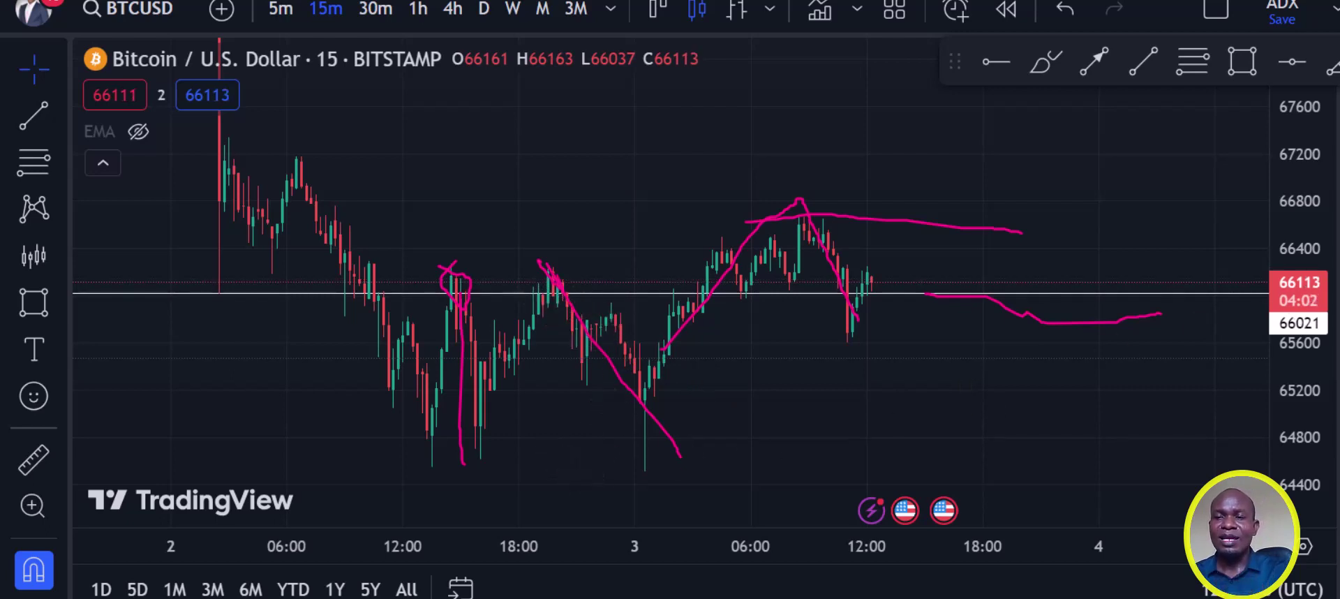
key("Escape")
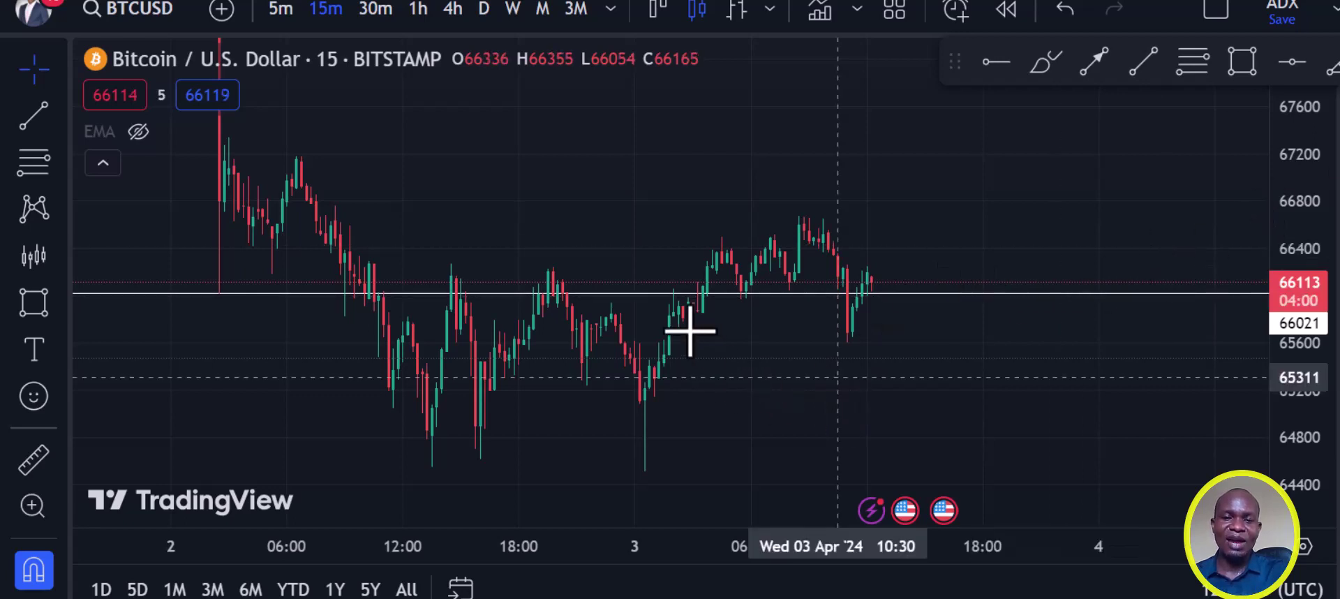
key("ctrl+z")
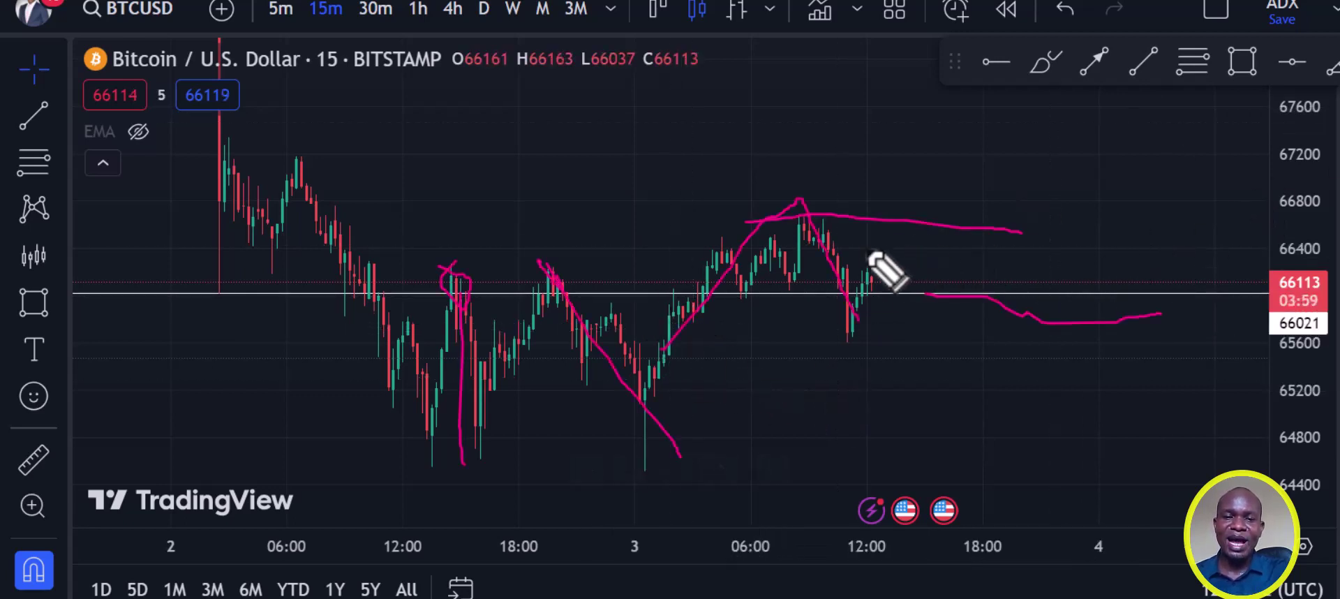
left_click(635, 427)
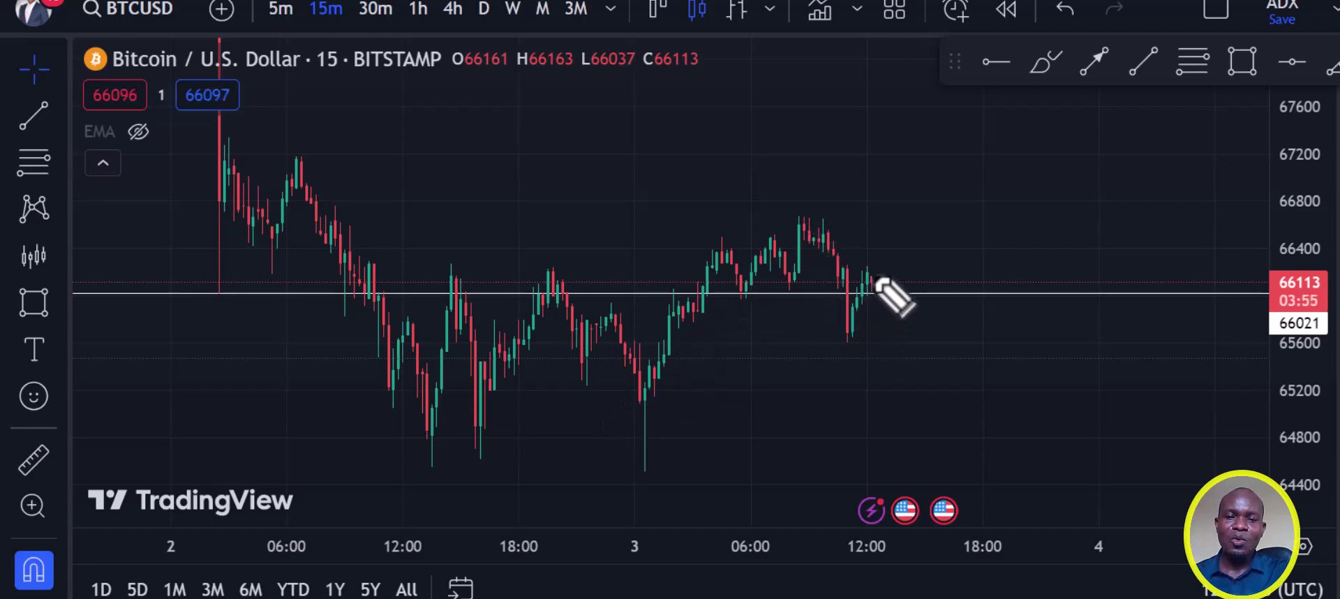
- Sketch a zigzag pullback to about 65700 under a falling line, a breakout to about 67650, a plunge below 64400 and a rebound to about 66900
mouse_move(873, 271)
left_mouse_down()
mouse_move(875, 298)
mouse_move(901, 275)
mouse_move(933, 325)
left_mouse_up()
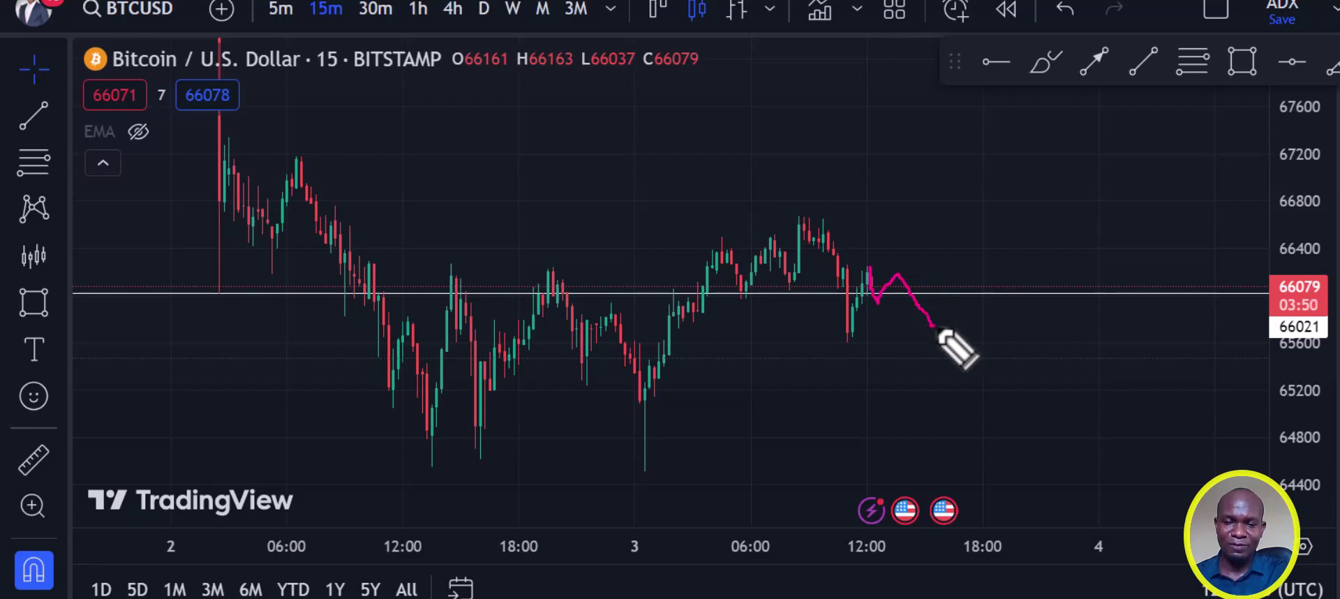
mouse_move(871, 265)
left_mouse_down()
mouse_move(962, 301)
mouse_move(1012, 99)
left_mouse_up()
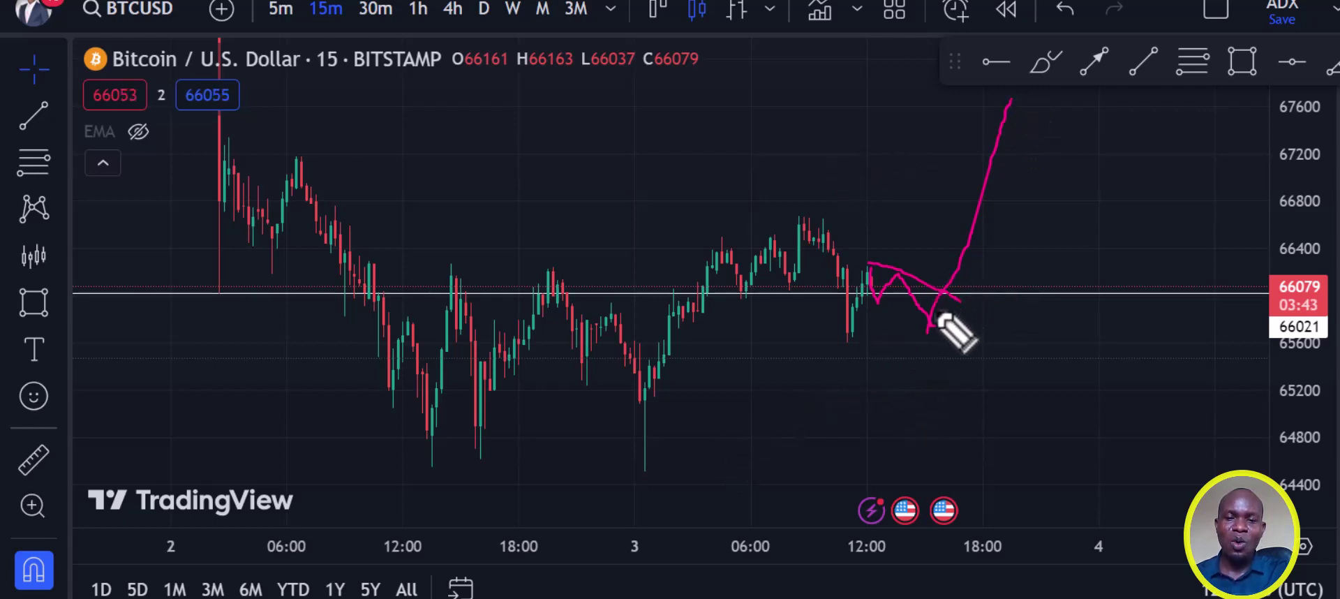
left_click_drag(936, 314, 1012, 113)
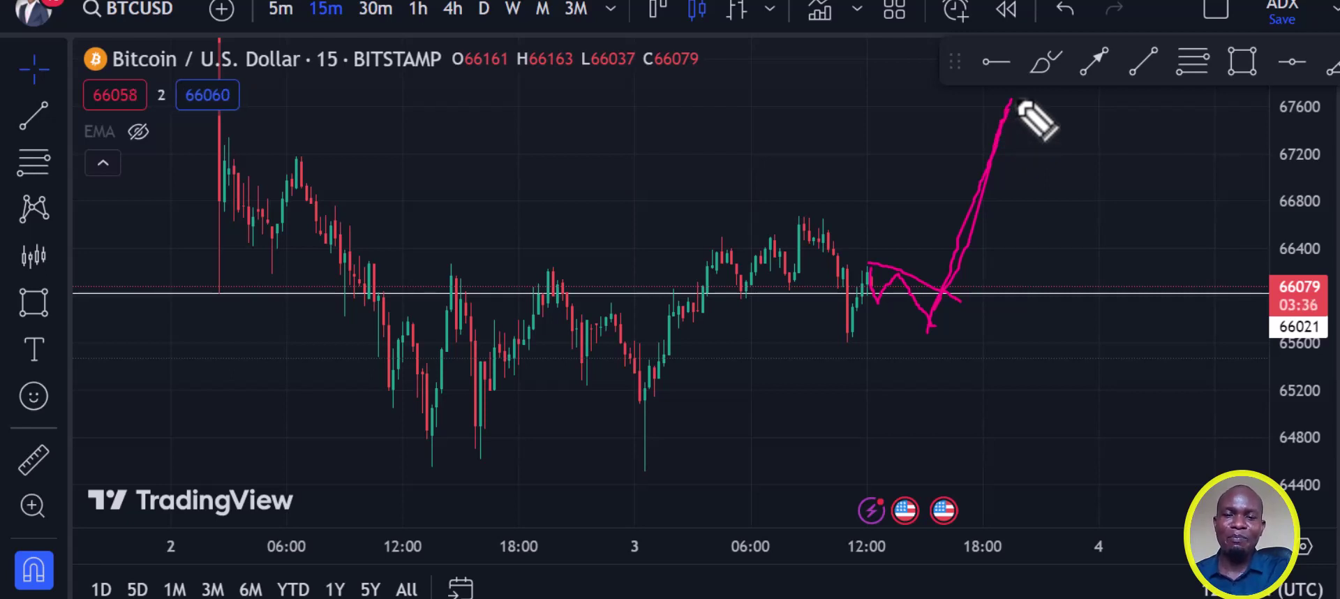
mouse_move(1013, 101)
left_mouse_down()
mouse_move(1142, 583)
mouse_move(1255, 187)
left_mouse_up()
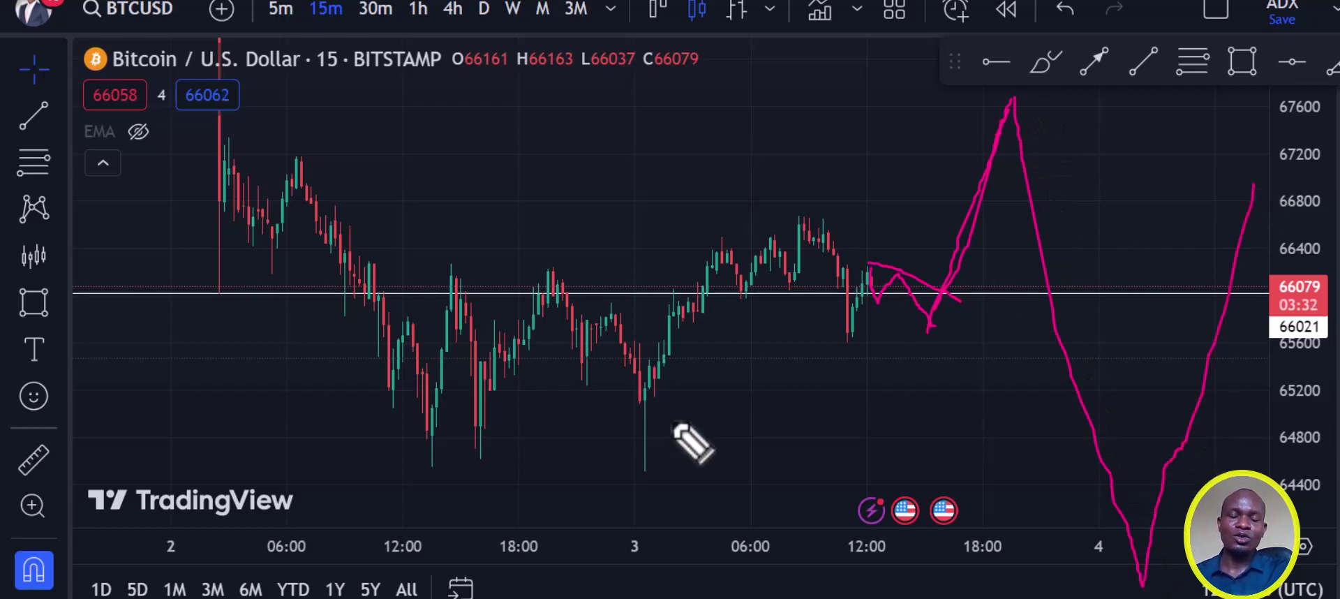